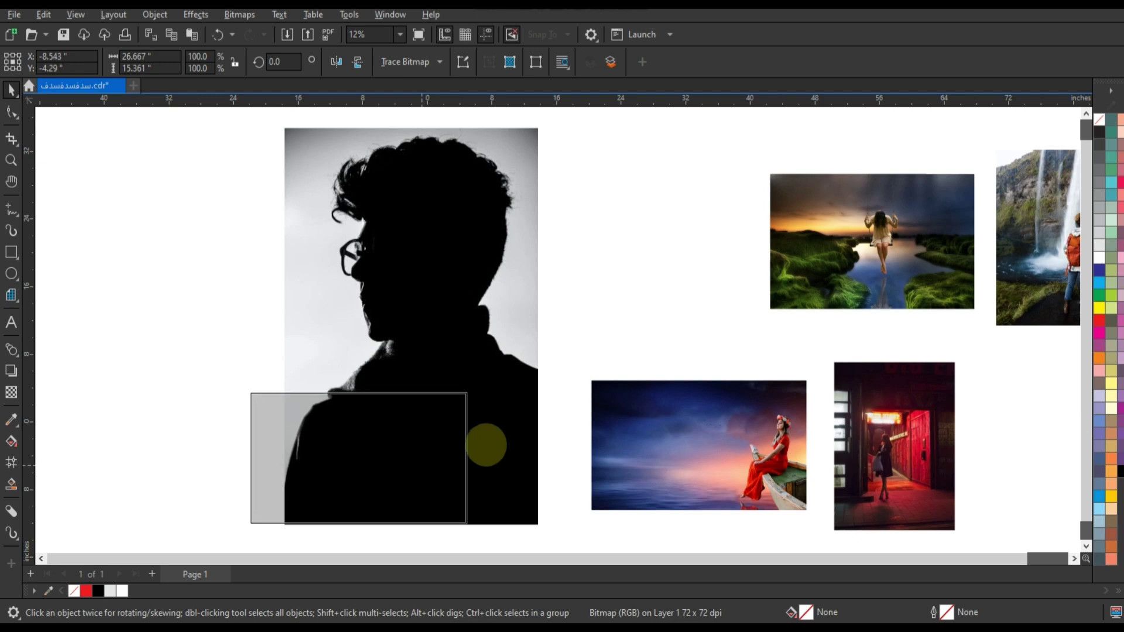
# Step: Enlarge the sunset boat photo to about 35.8 by 20.6 inches over the silhouette's shoulders and set its merge mode to Screen
pyautogui.moveTo(494, 389); pyautogui.dragTo(545, 321)
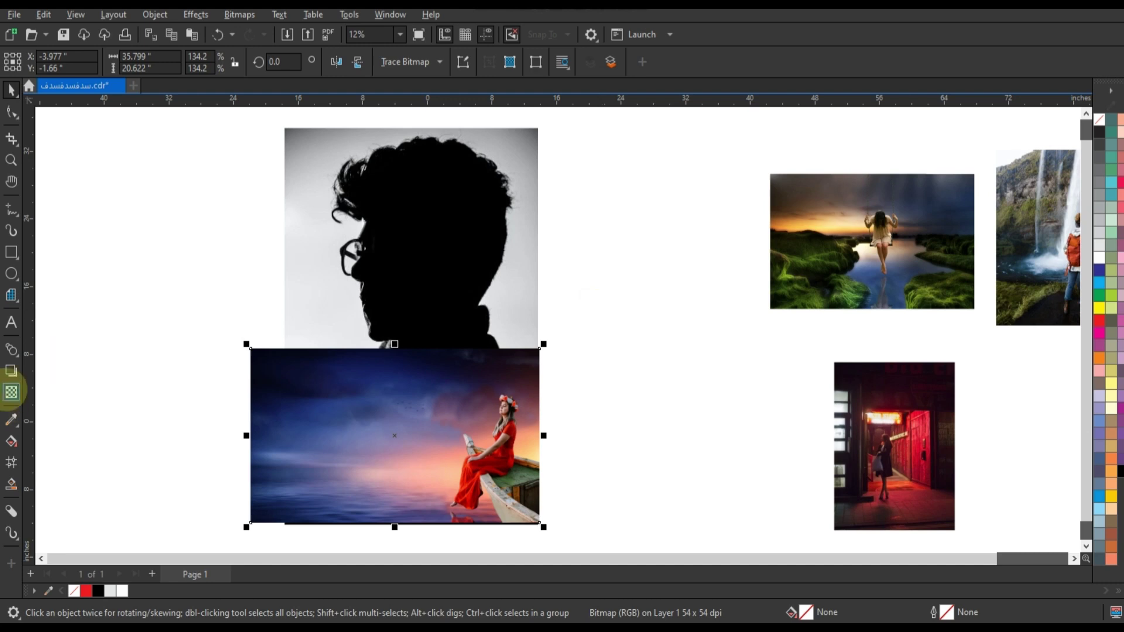
pyautogui.click(11, 392)
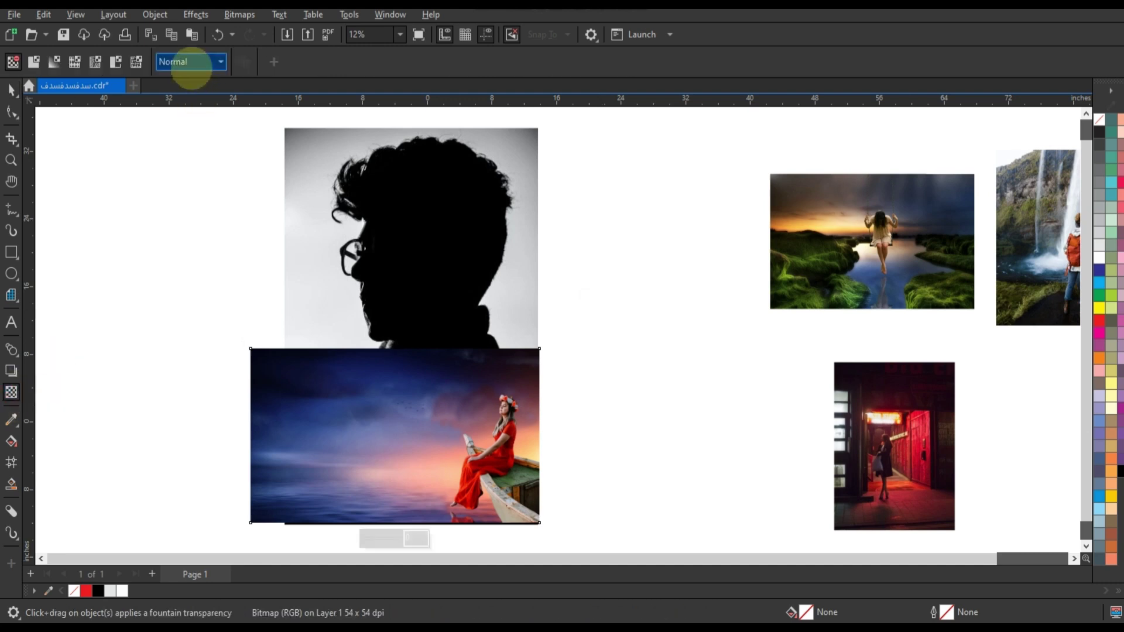
pyautogui.click(191, 62)
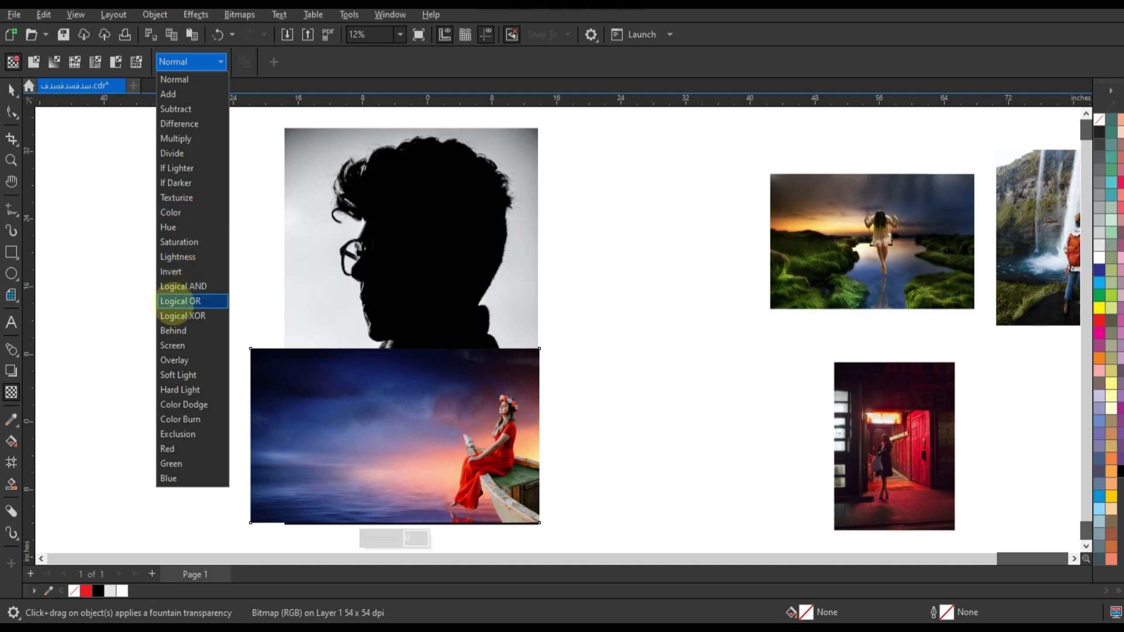
pyautogui.click(175, 344)
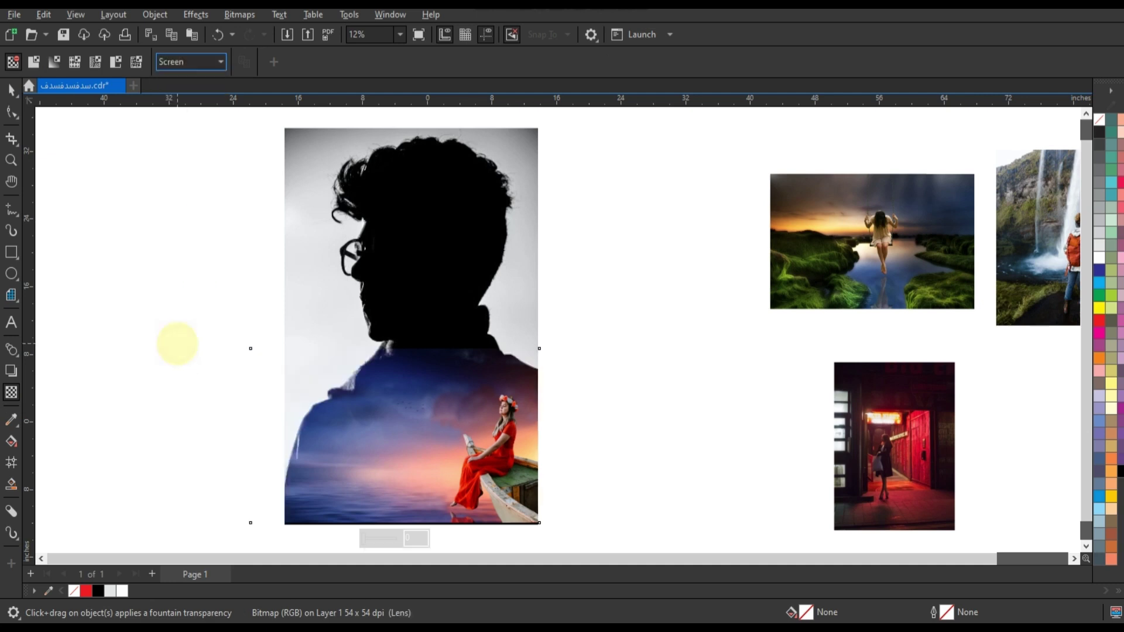
pyautogui.scroll(-1, 261, 281)
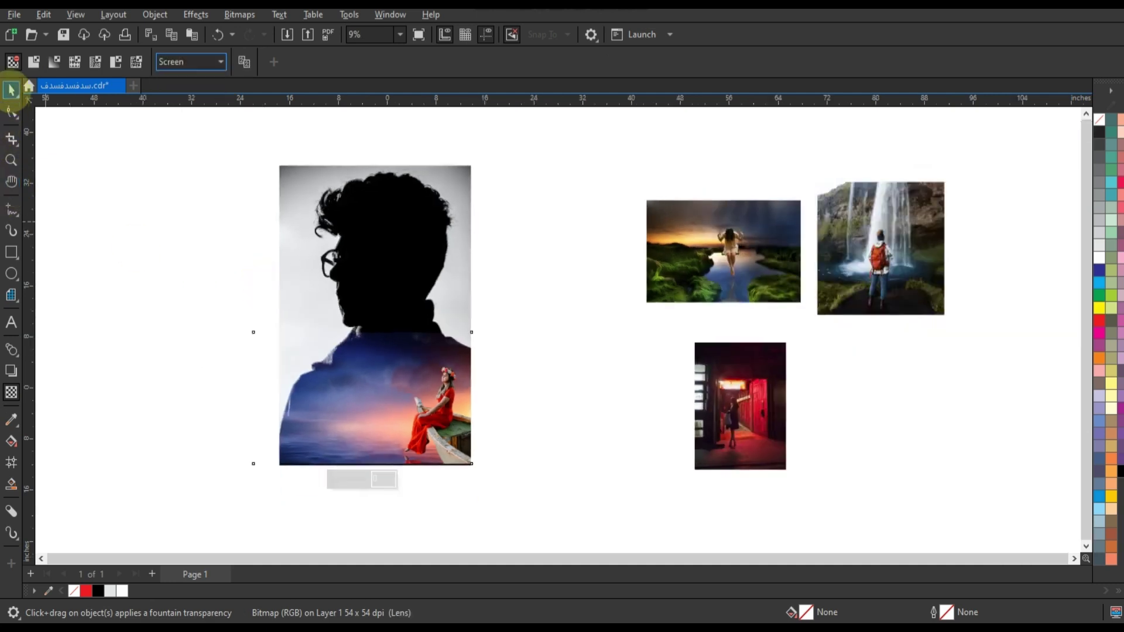
# Step: Enlarge the blended boat photo to about 45.7 by 26.3 inches, try a further enlargement, and undo it
pyautogui.click(11, 89)
pyautogui.scroll(-1, 464, 338)
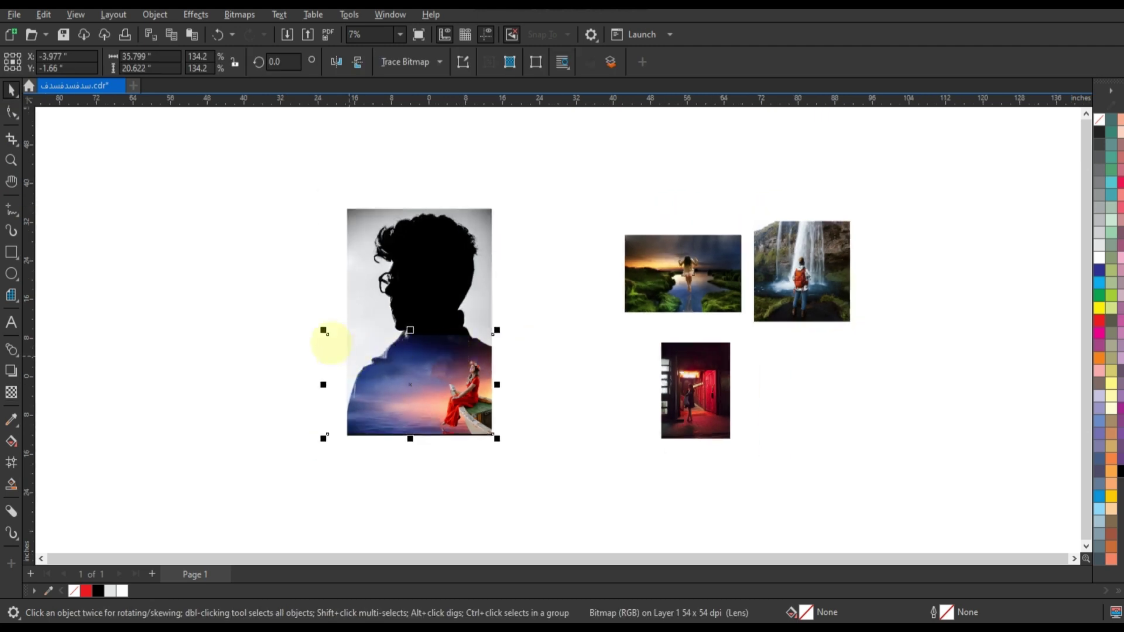
pyautogui.click(323, 332)
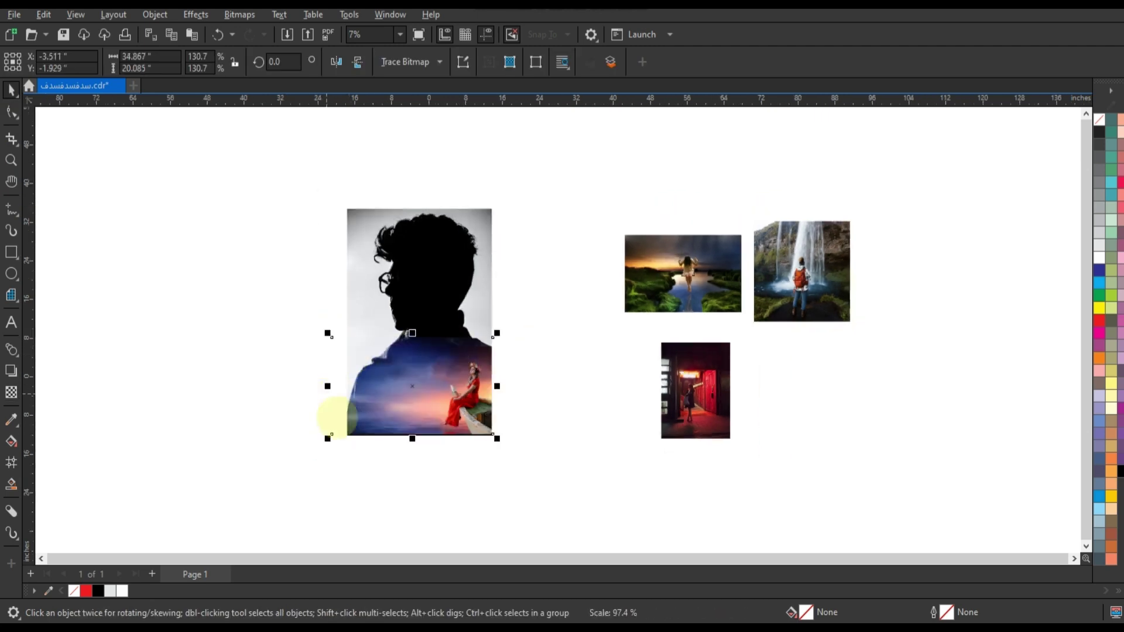
pyautogui.moveTo(326, 439); pyautogui.dragTo(279, 484)
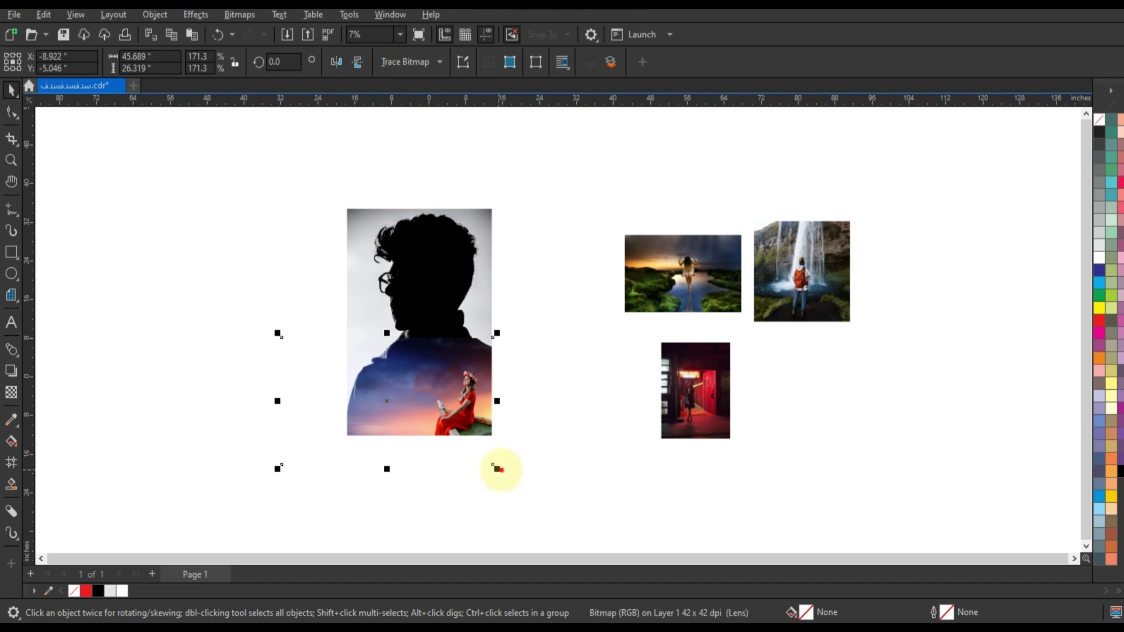
pyautogui.moveTo(499, 470); pyautogui.dragTo(518, 483)
pyautogui.hotkey('ctrl', 'z')
pyautogui.scroll(2, 377, 338)
pyautogui.scroll(-1, 95, 261)
pyautogui.click(594, 422)
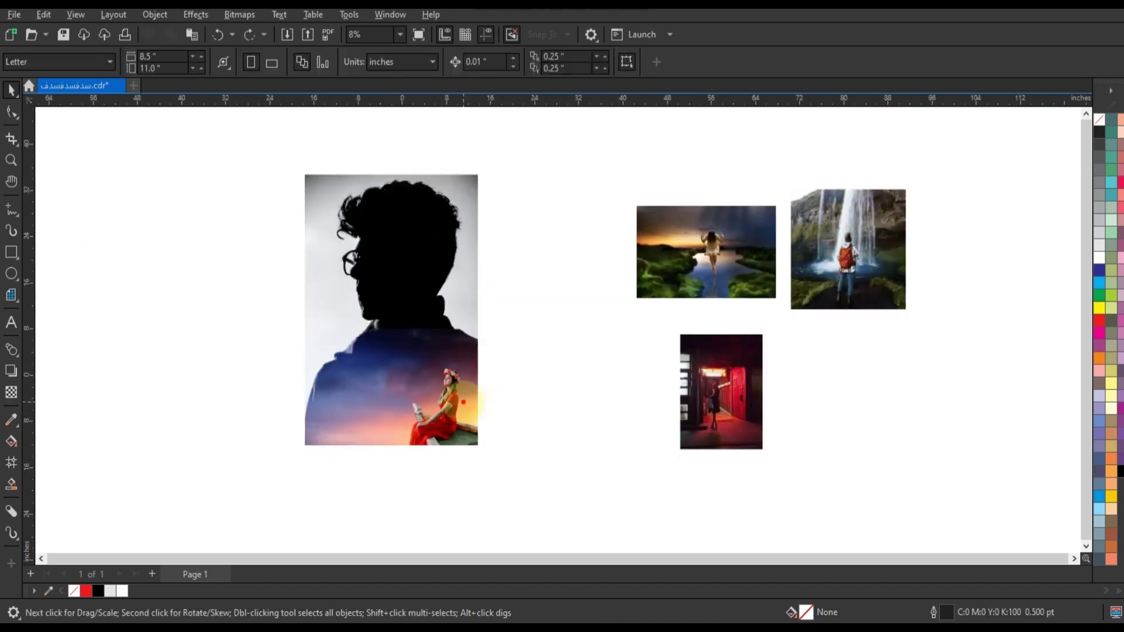
# Step: Scale the boat photo to about 88.5 by 51 inches and position it so the seated woman fills the silhouette
pyautogui.click(457, 400)
pyautogui.moveTo(222, 325); pyautogui.dragTo(171, 251)
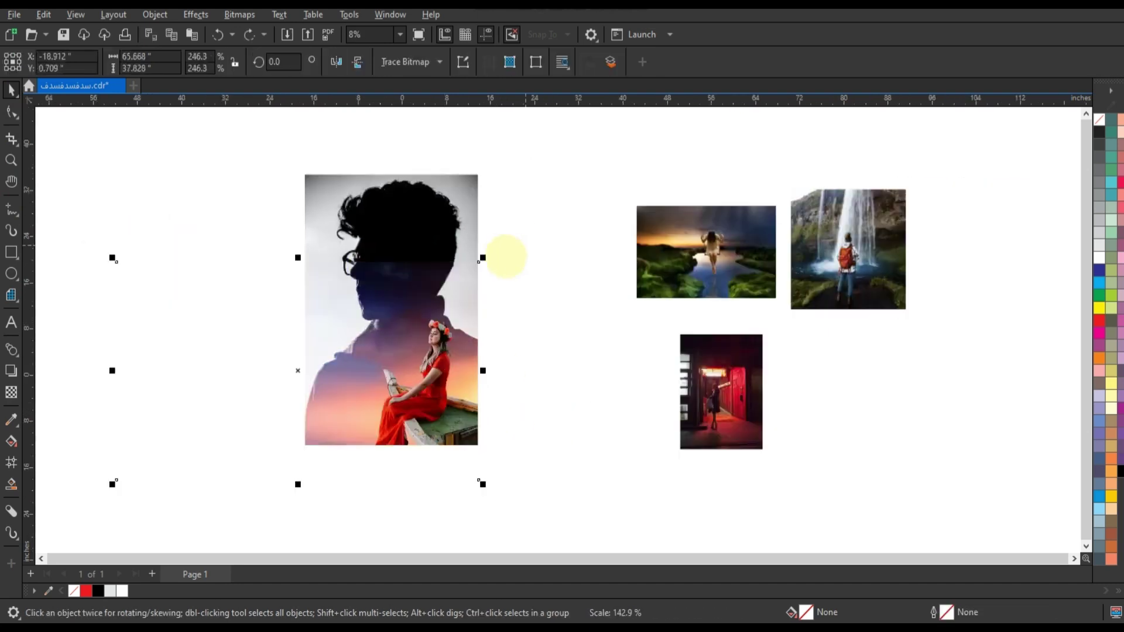
pyautogui.moveTo(487, 257); pyautogui.dragTo(513, 234)
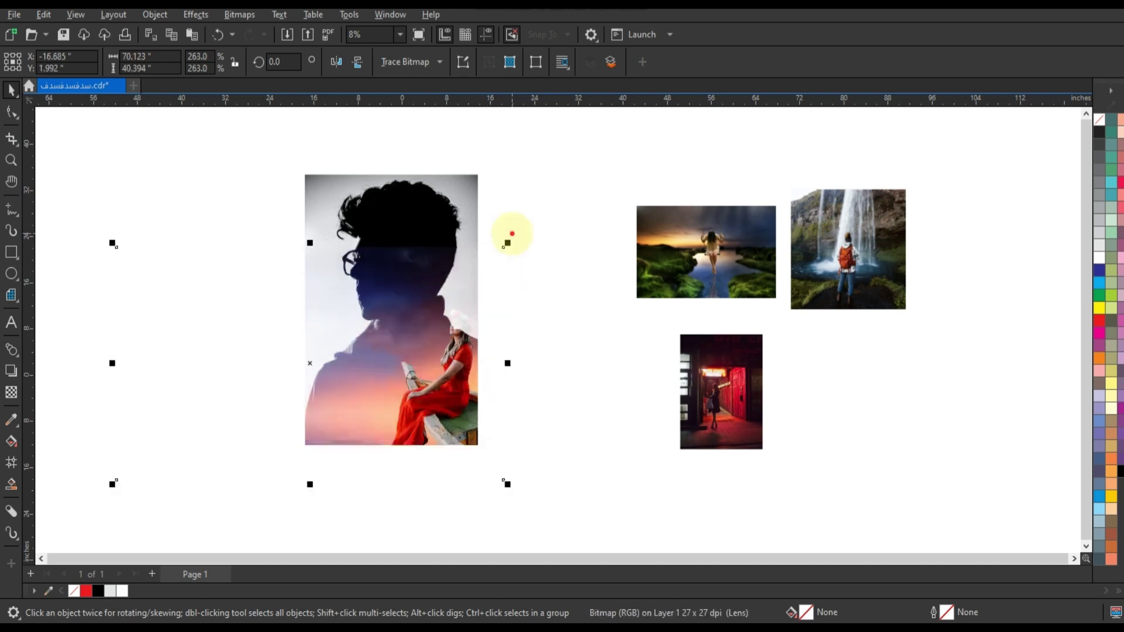
pyautogui.moveTo(236, 316); pyautogui.dragTo(204, 317)
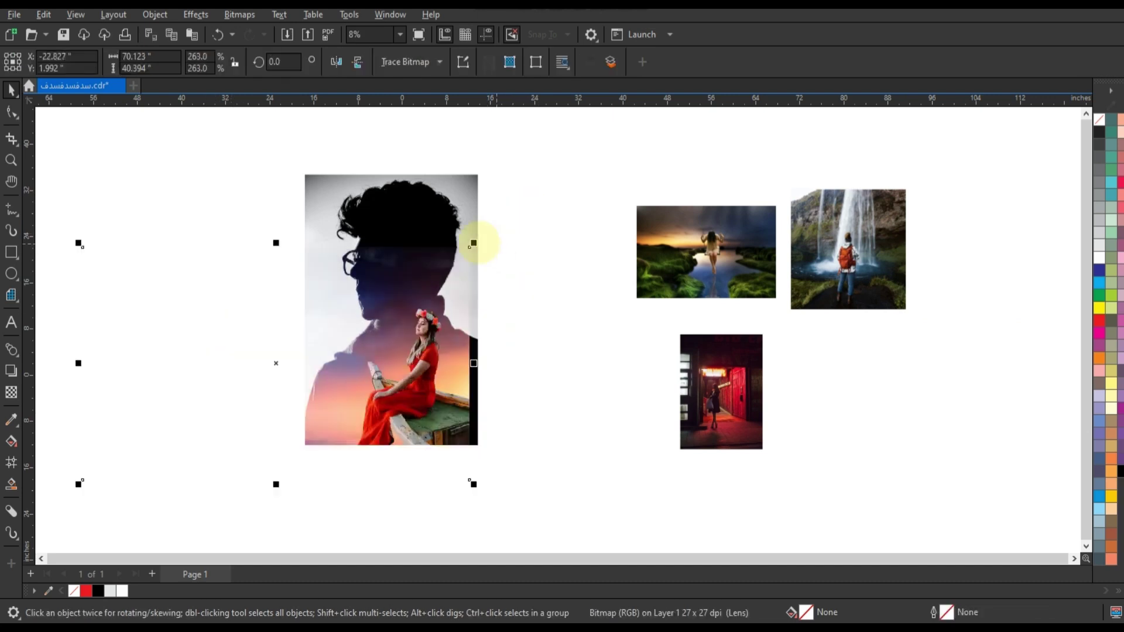
pyautogui.moveTo(476, 241); pyautogui.dragTo(551, 196)
pyautogui.moveTo(234, 300); pyautogui.dragTo(166, 262)
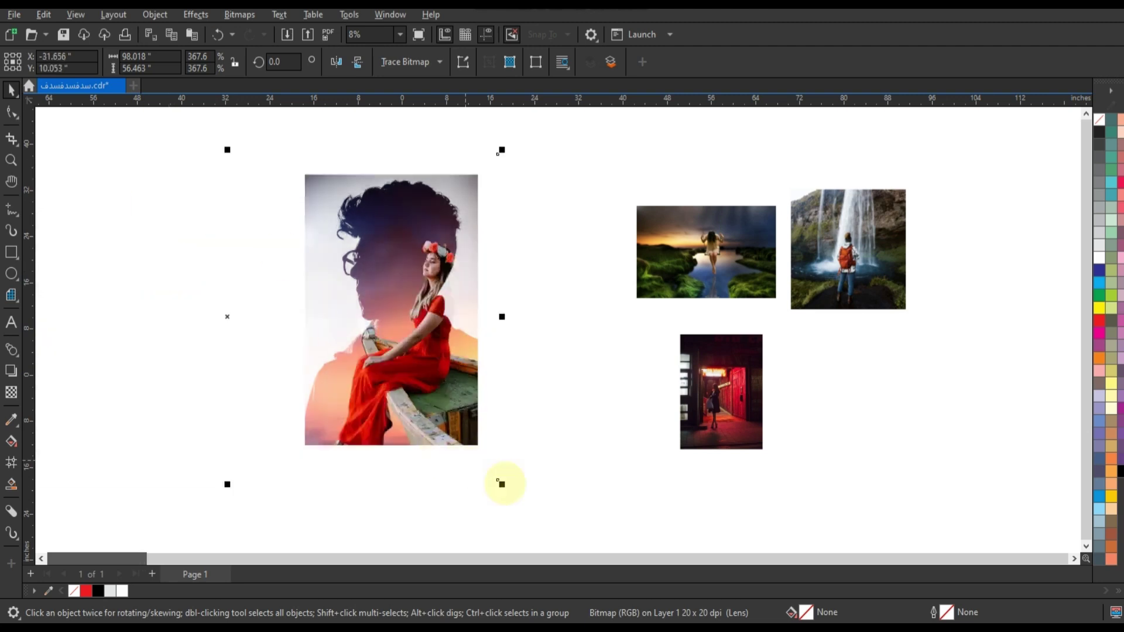
pyautogui.moveTo(502, 484); pyautogui.dragTo(475, 469)
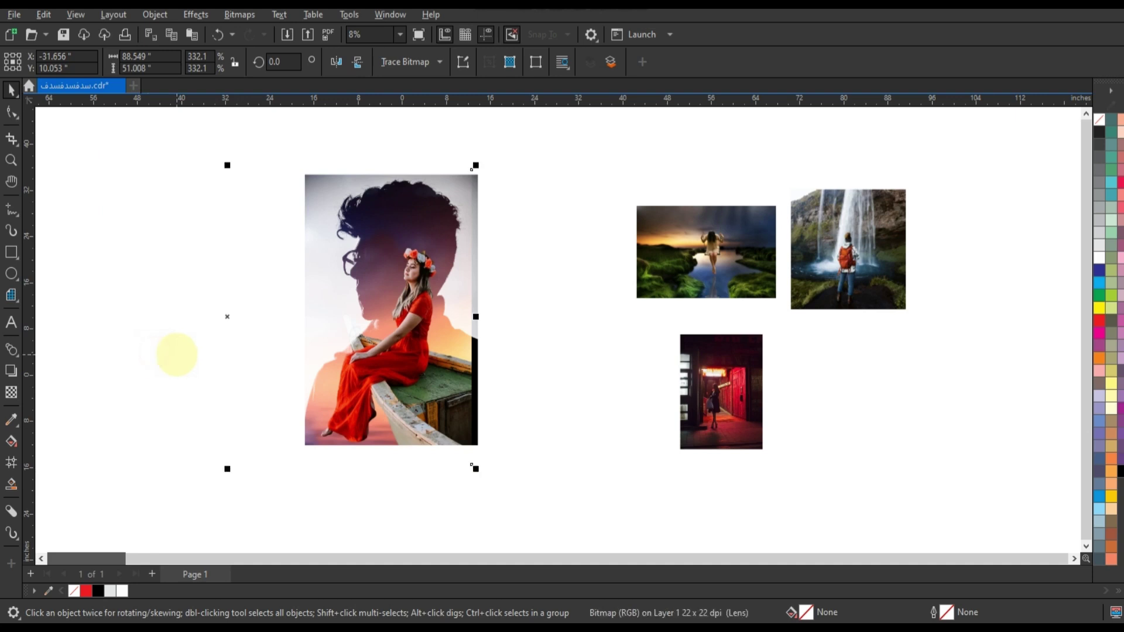
# Step: Nudge the boat photo slightly right so it covers the portrait's right edge completely
pyautogui.moveTo(177, 354); pyautogui.dragTo(178, 359)
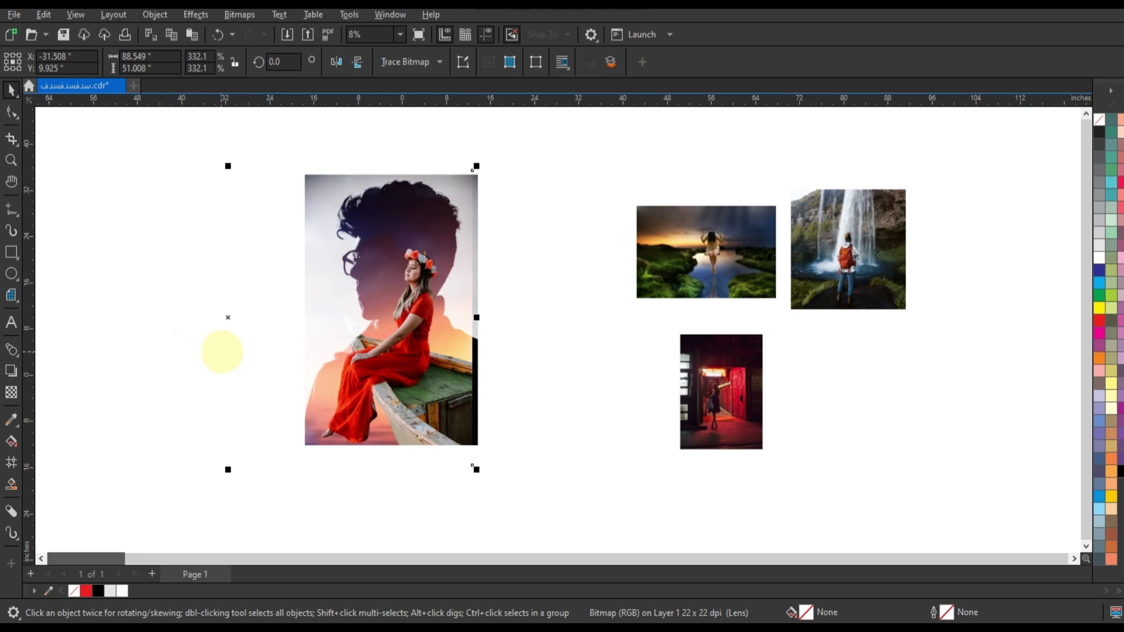
pyautogui.moveTo(221, 349); pyautogui.dragTo(227, 351)
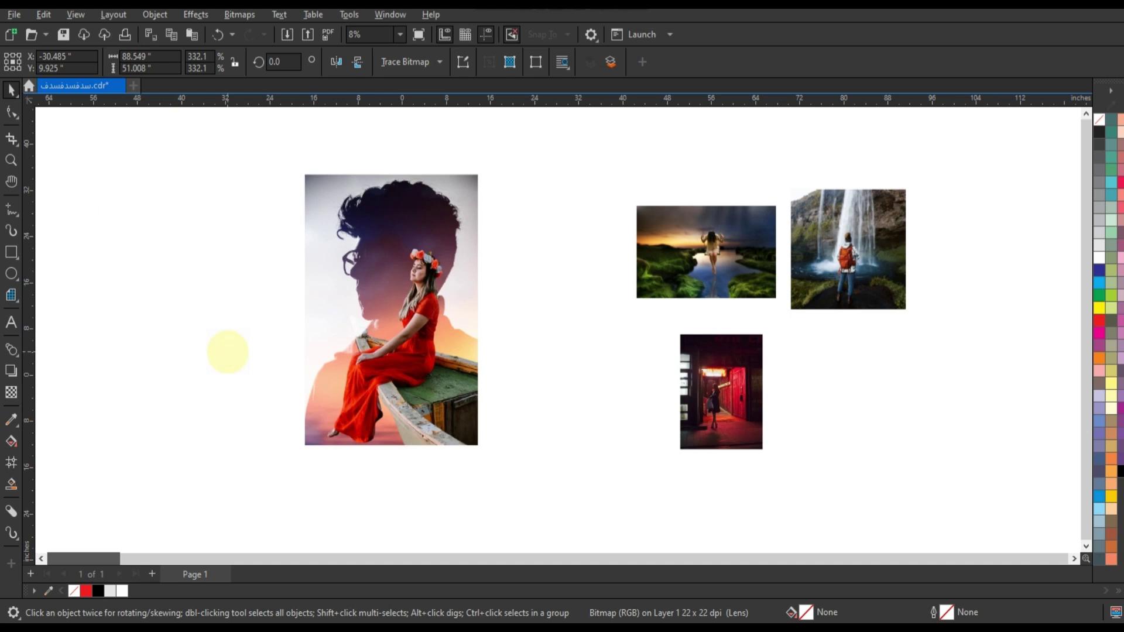
pyautogui.moveTo(228, 350); pyautogui.dragTo(232, 349)
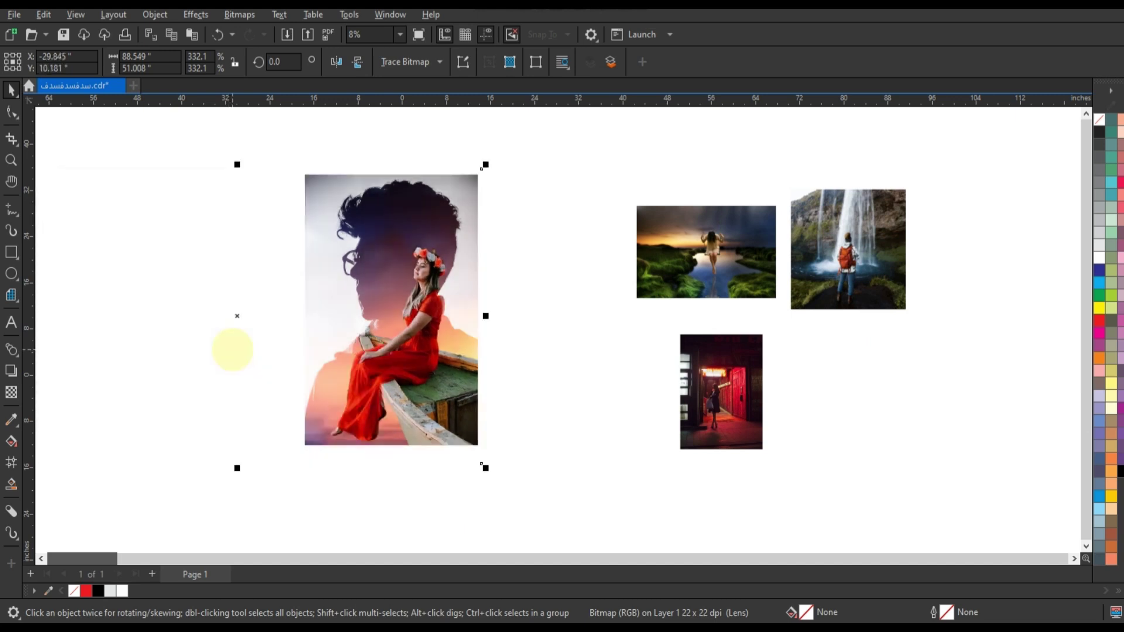
pyautogui.click(233, 349)
pyautogui.click(506, 380)
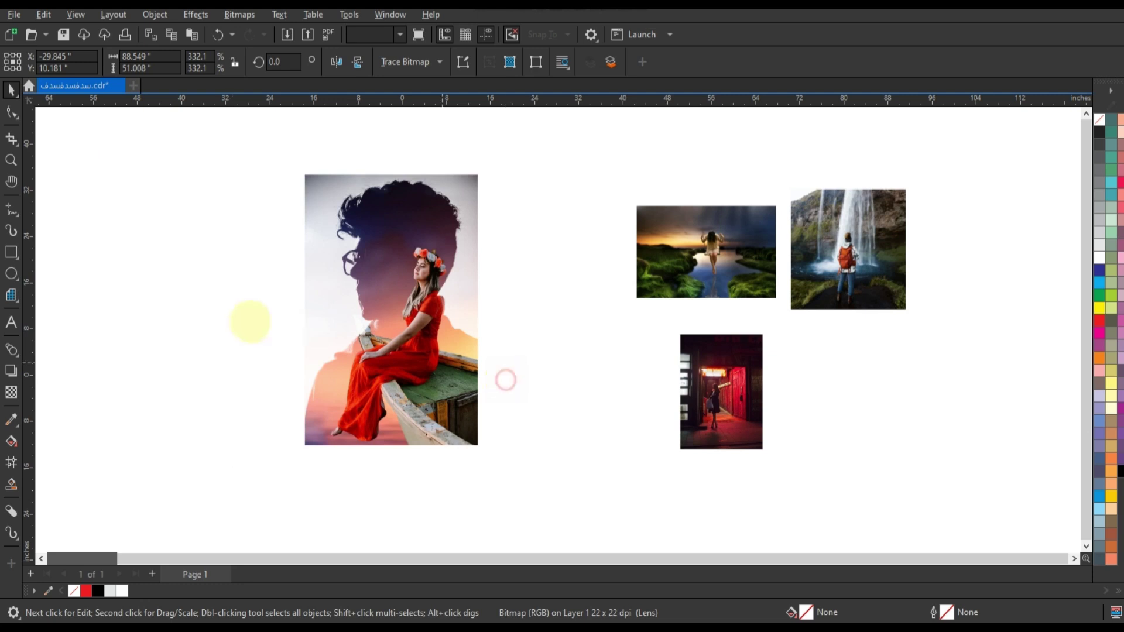
# Step: Crop the boat photo's left and bottom overhang close to the portrait's edges by moving its corner nodes with the Shape tool
pyautogui.click(250, 322)
pyautogui.click(12, 113)
pyautogui.scroll(-2, 535, 364)
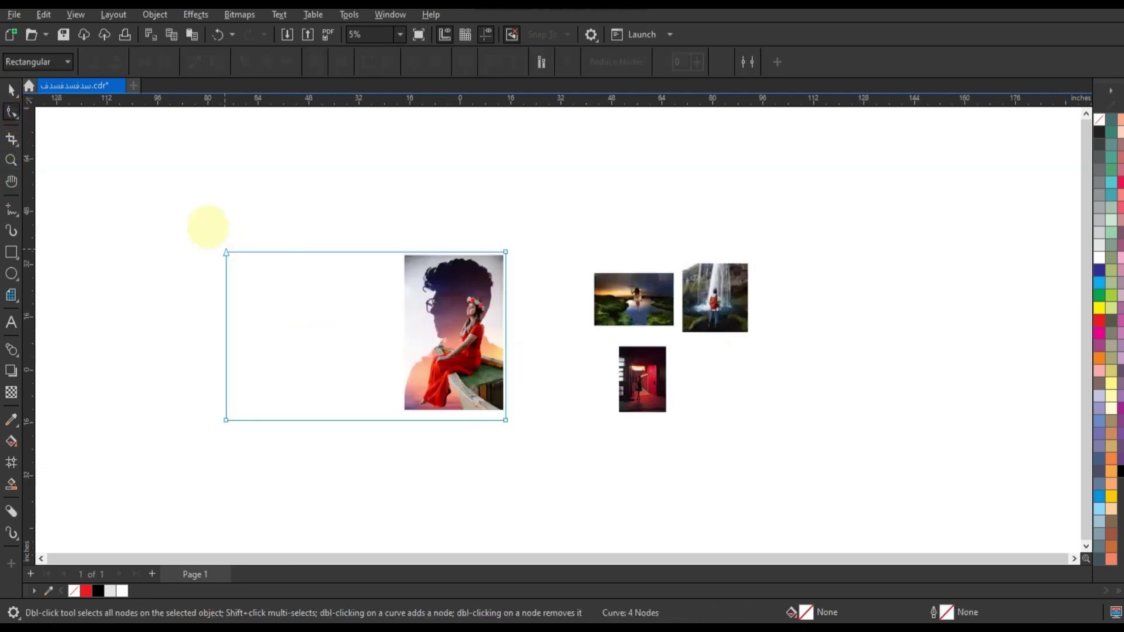
pyautogui.moveTo(206, 226)
pyautogui.mouseDown()
pyautogui.moveTo(240, 436)
pyautogui.moveTo(263, 418)
pyautogui.moveTo(399, 421)
pyautogui.mouseUp()
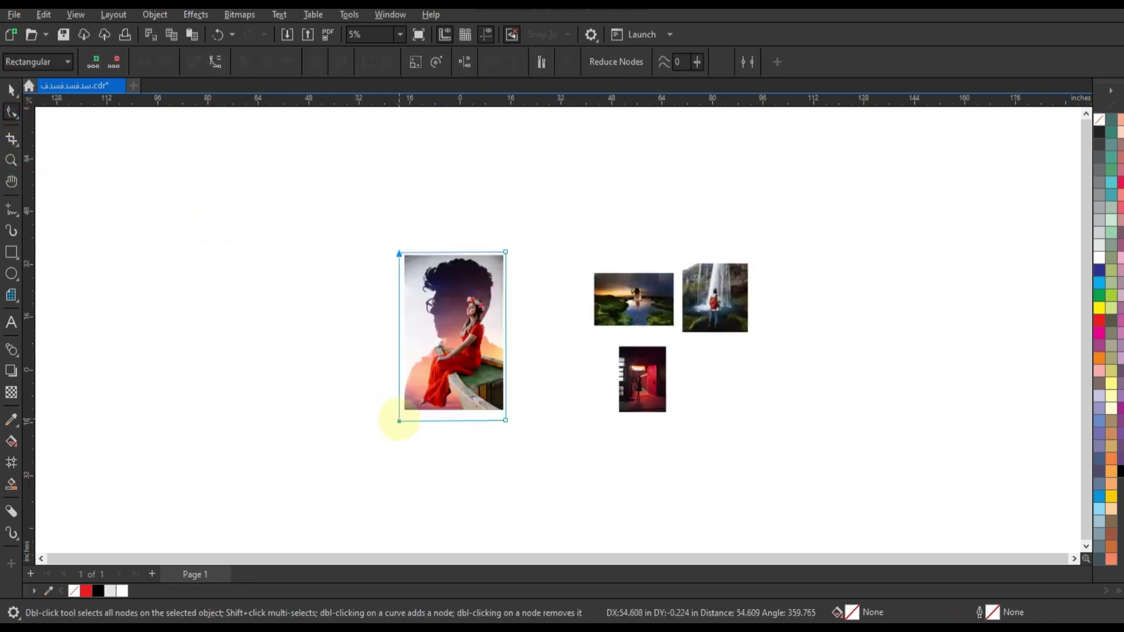
pyautogui.click(12, 160)
pyautogui.moveTo(368, 227); pyautogui.dragTo(573, 446)
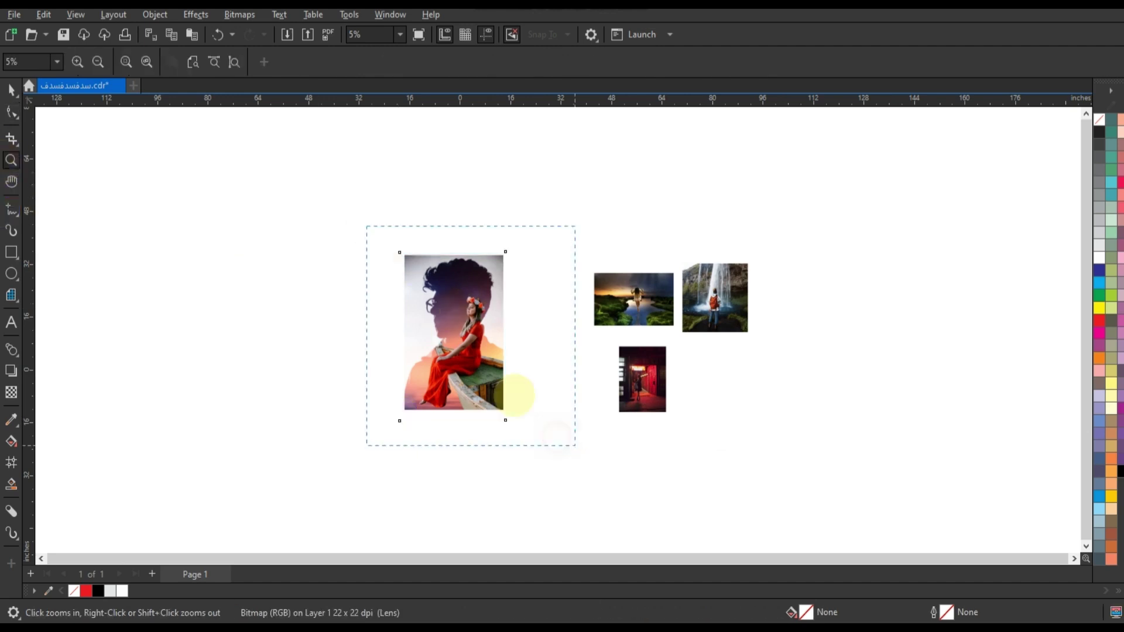
pyautogui.press('space')
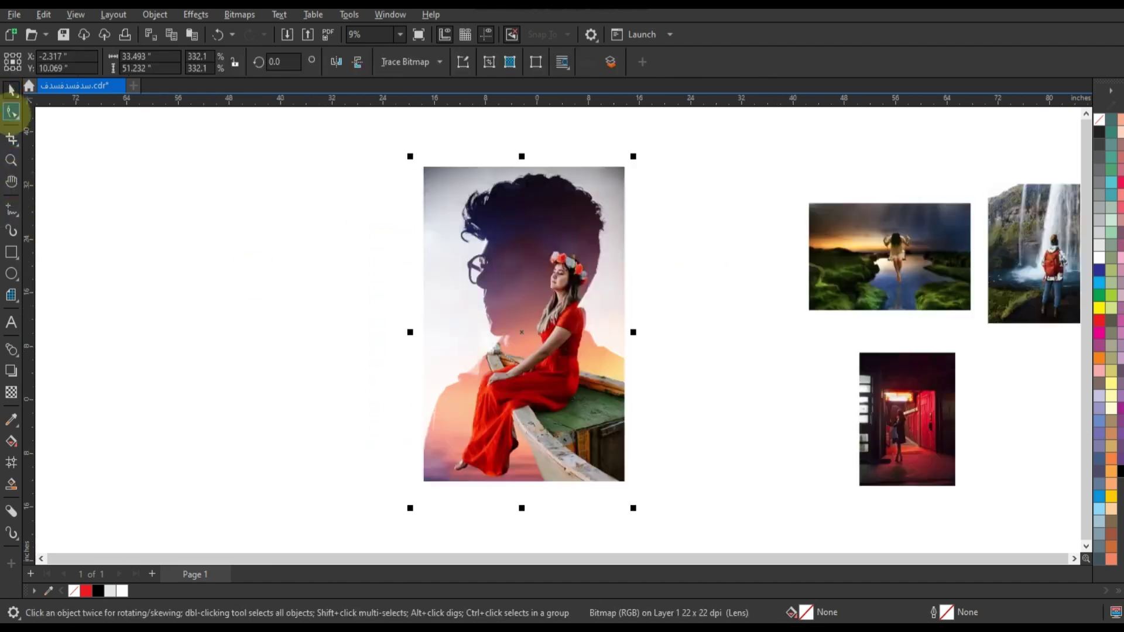
pyautogui.click(11, 113)
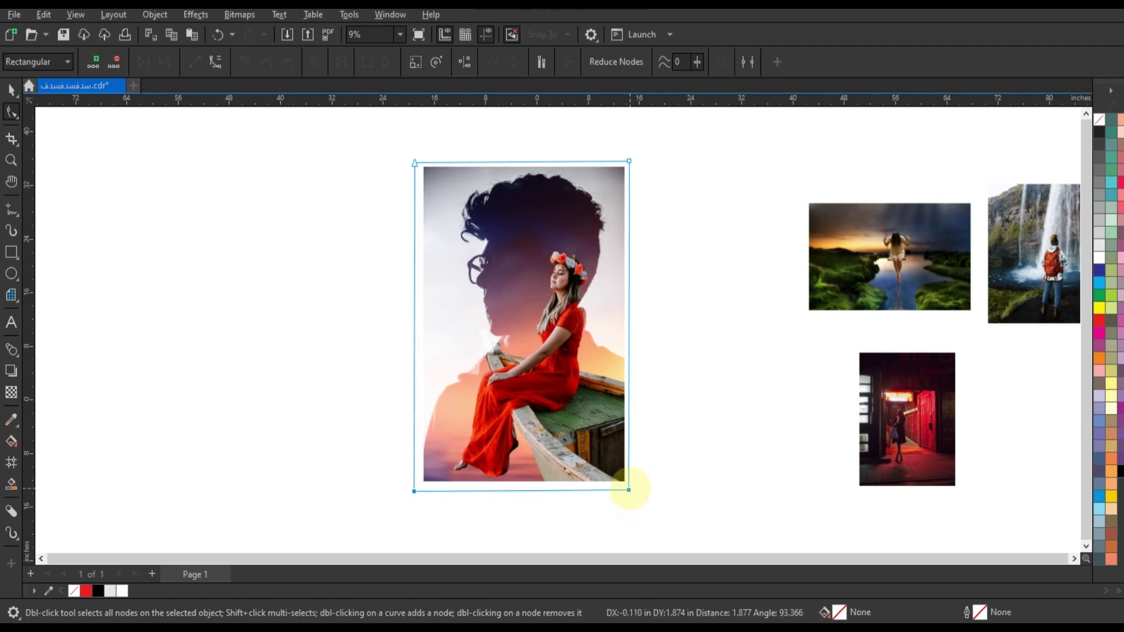
pyautogui.click(12, 89)
pyautogui.click(213, 315)
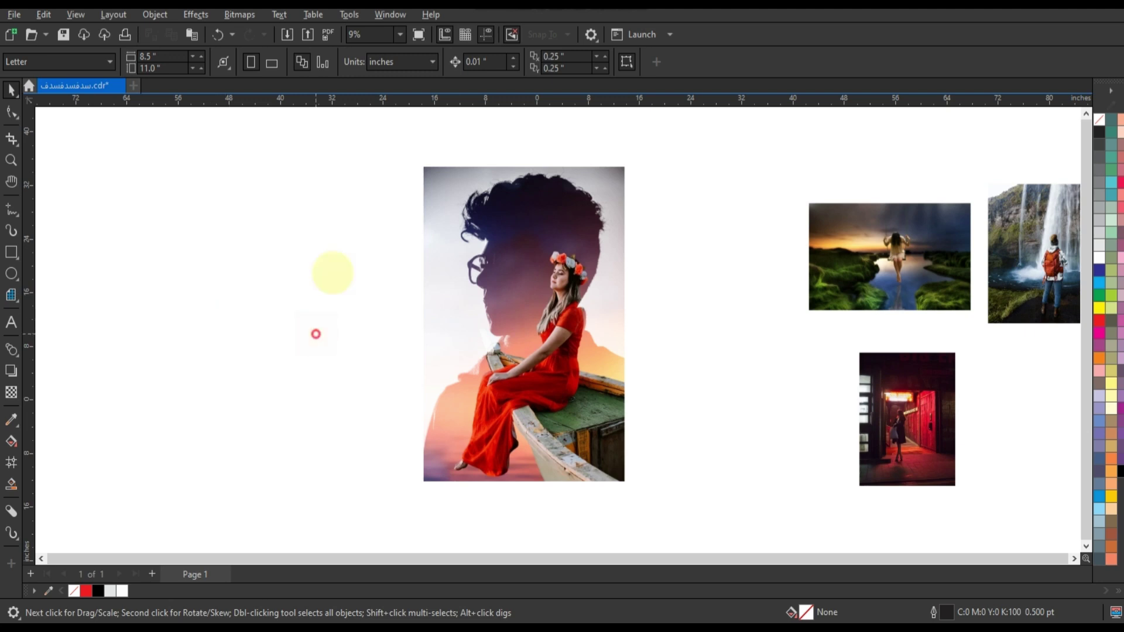
# Step: Duplicate the finished composite to its left and delete the boat photo from the copy, leaving only the silhouette portrait
pyautogui.scroll(-1, 331, 271)
pyautogui.moveTo(340, 122); pyautogui.dragTo(625, 475)
pyautogui.moveTo(505, 369); pyautogui.dragTo(325, 370)
pyautogui.rightClick(325, 370)
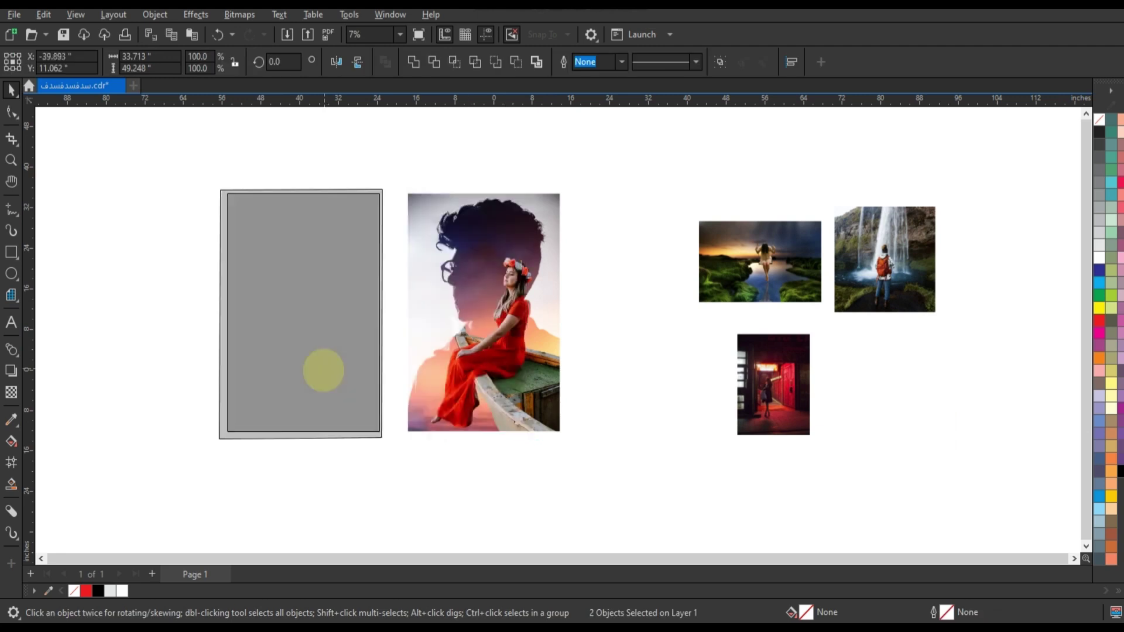
pyautogui.click(620, 422)
pyautogui.click(300, 348)
pyautogui.press('Delete')
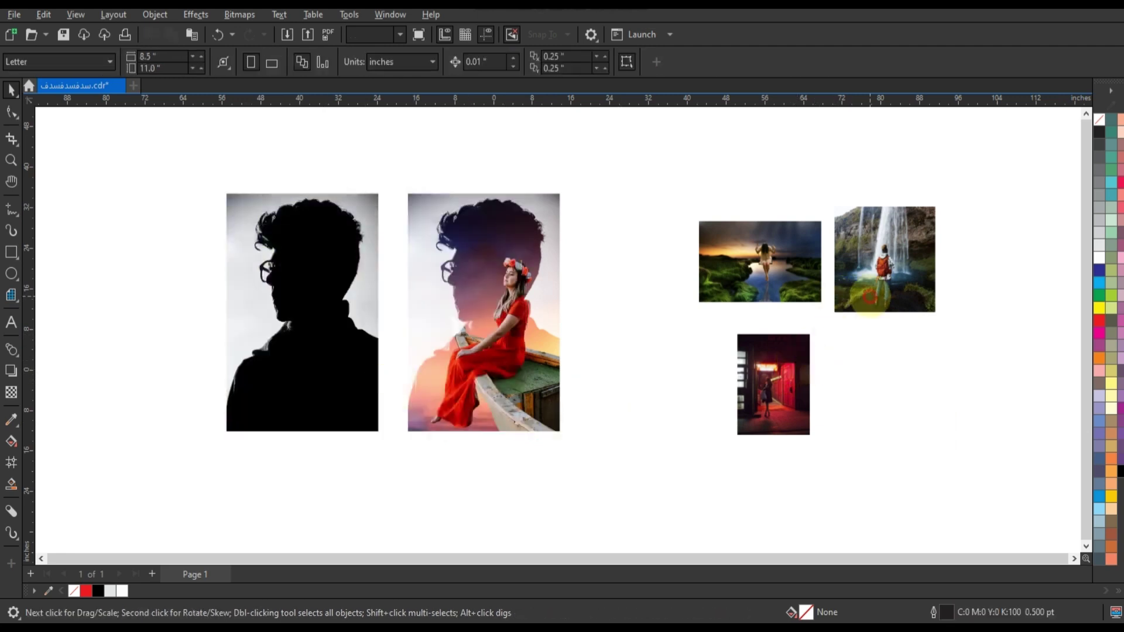
# Step: Place the waterfall photo over the lower body of the copied silhouette and bring it to the front
pyautogui.moveTo(869, 296); pyautogui.dragTo(355, 316)
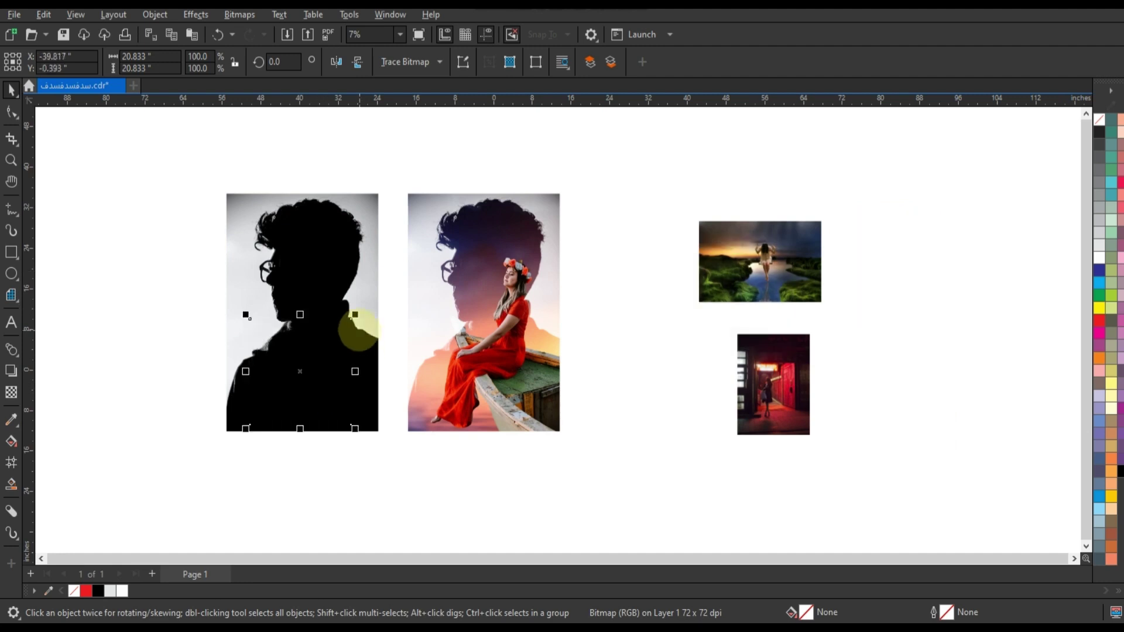
pyautogui.hotkey('shift', 'pageup')
pyautogui.keyDown('shift'); pyautogui.click(300, 256); pyautogui.keyUp('shift')
pyautogui.hotkey('shift', 'F2')
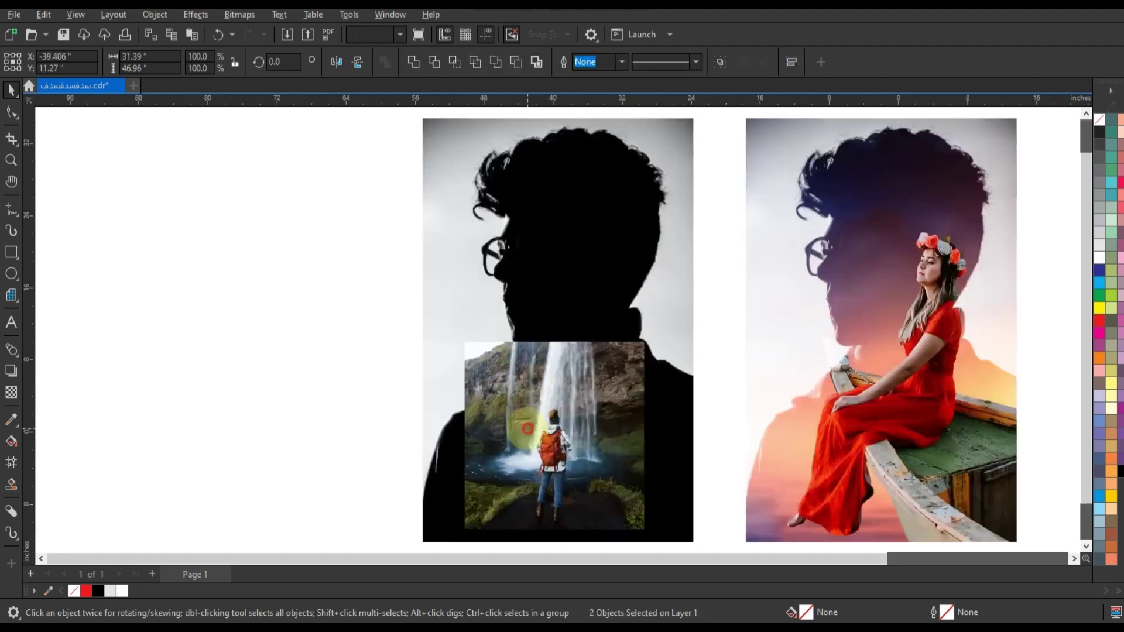
# Step: Set the waterfall photo's transparency merge mode to Screen
pyautogui.click(519, 436)
pyautogui.click(11, 392)
pyautogui.click(193, 62)
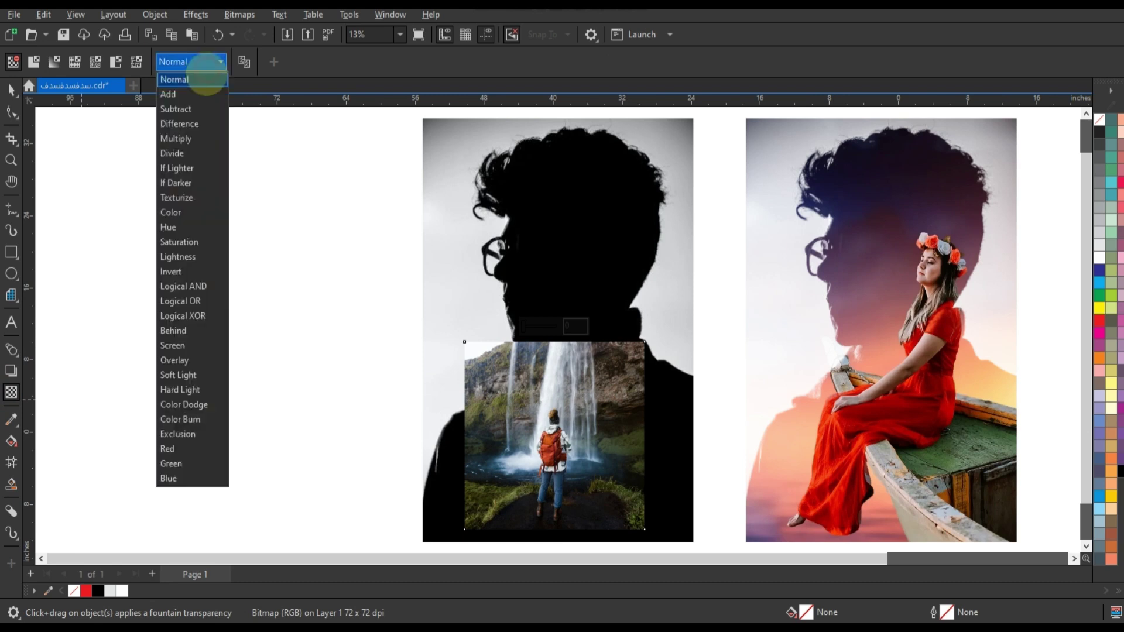
pyautogui.click(172, 345)
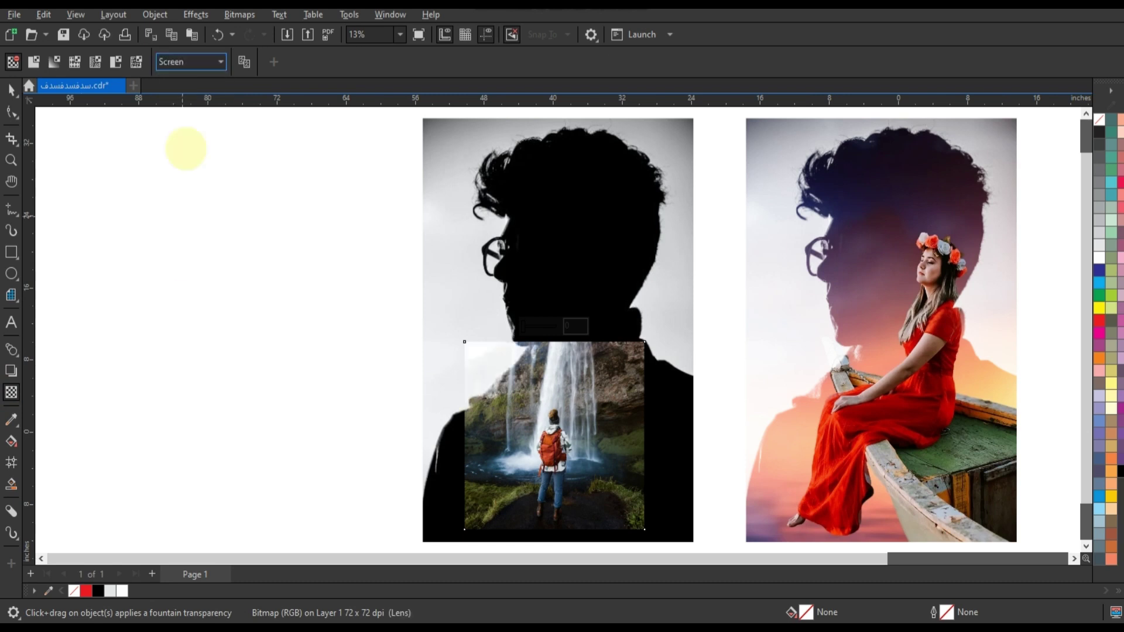
# Step: Enlarge the waterfall photo to about 49.1 inches square and position it so the hiker stands inside the silhouette
pyautogui.scroll(-1, 328, 266)
pyautogui.click(11, 90)
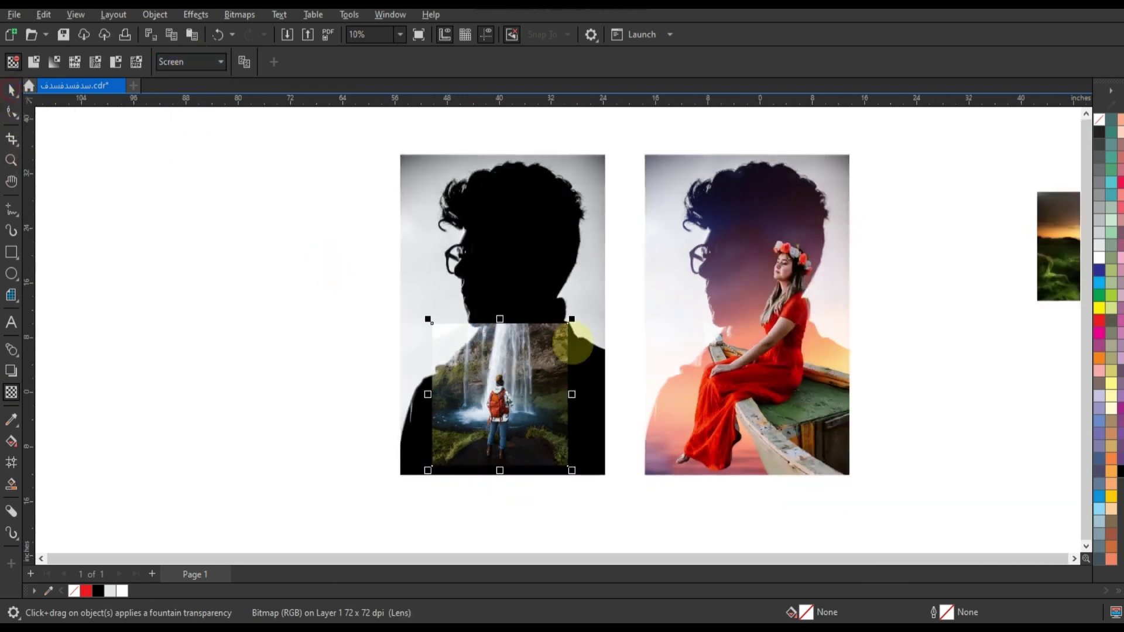
pyautogui.moveTo(572, 319); pyautogui.dragTo(617, 252)
pyautogui.moveTo(426, 256); pyautogui.dragTo(367, 157)
pyautogui.moveTo(633, 162); pyautogui.dragTo(651, 144)
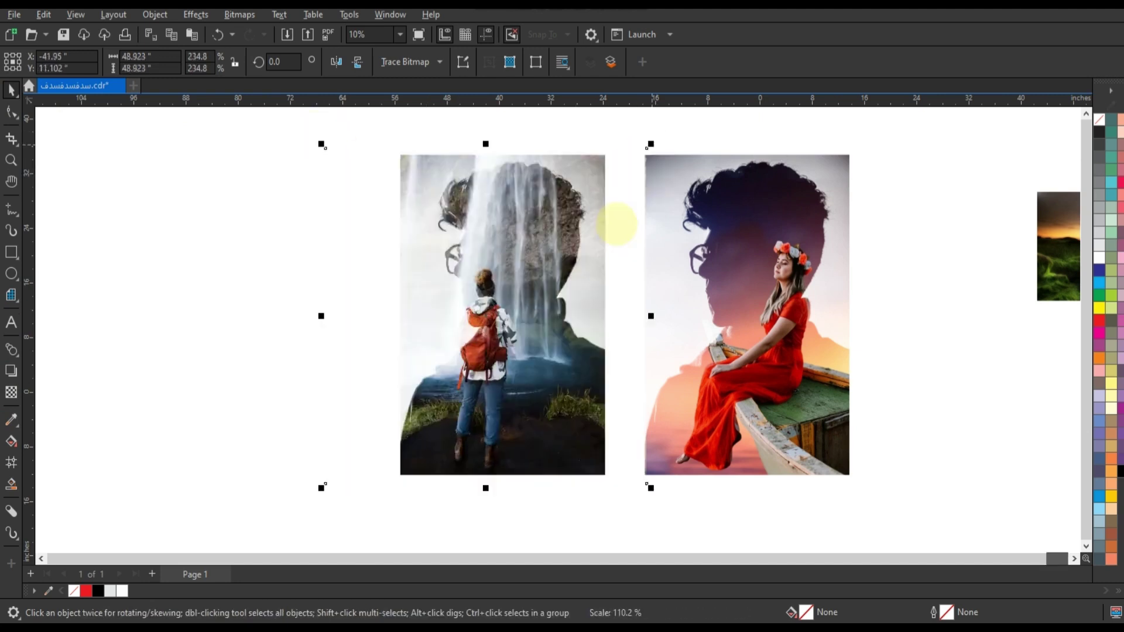
pyautogui.moveTo(603, 247); pyautogui.dragTo(640, 253)
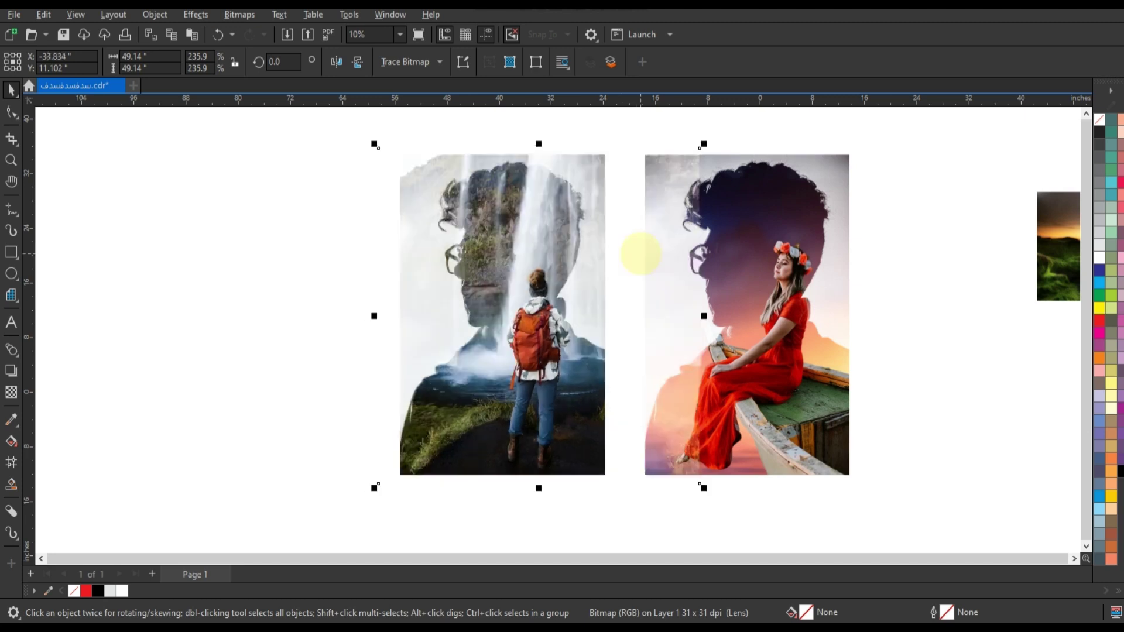
# Step: Crop the waterfall photo with the Shape tool so its edges match the silhouette portrait on all four sides
pyautogui.click(12, 113)
pyautogui.moveTo(342, 135); pyautogui.dragTo(400, 486)
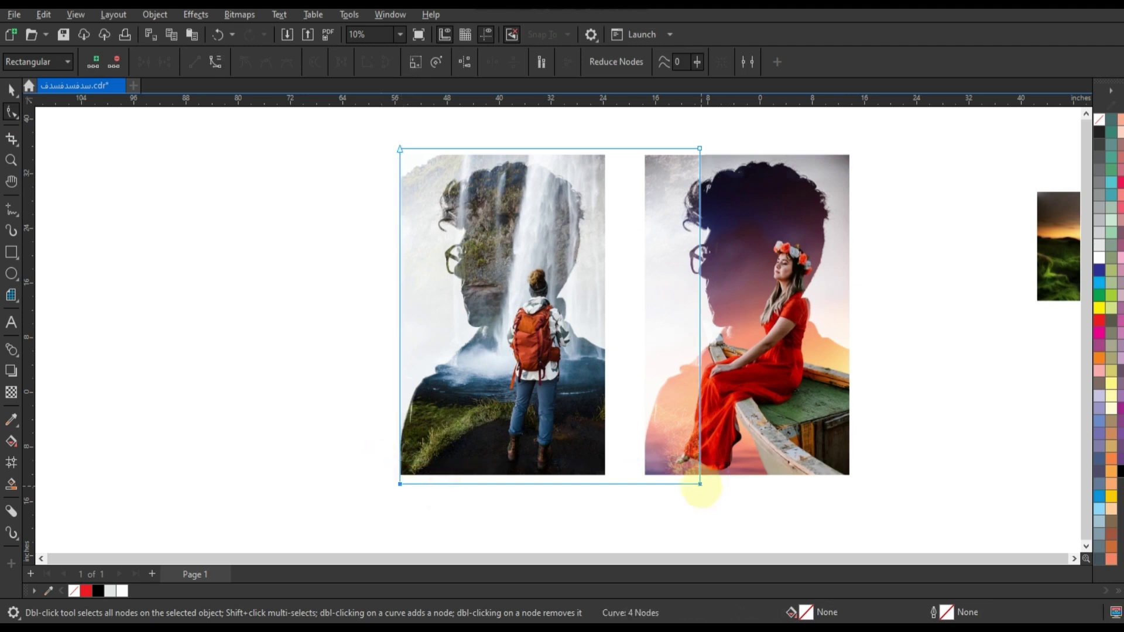
pyautogui.moveTo(700, 485); pyautogui.dragTo(700, 474)
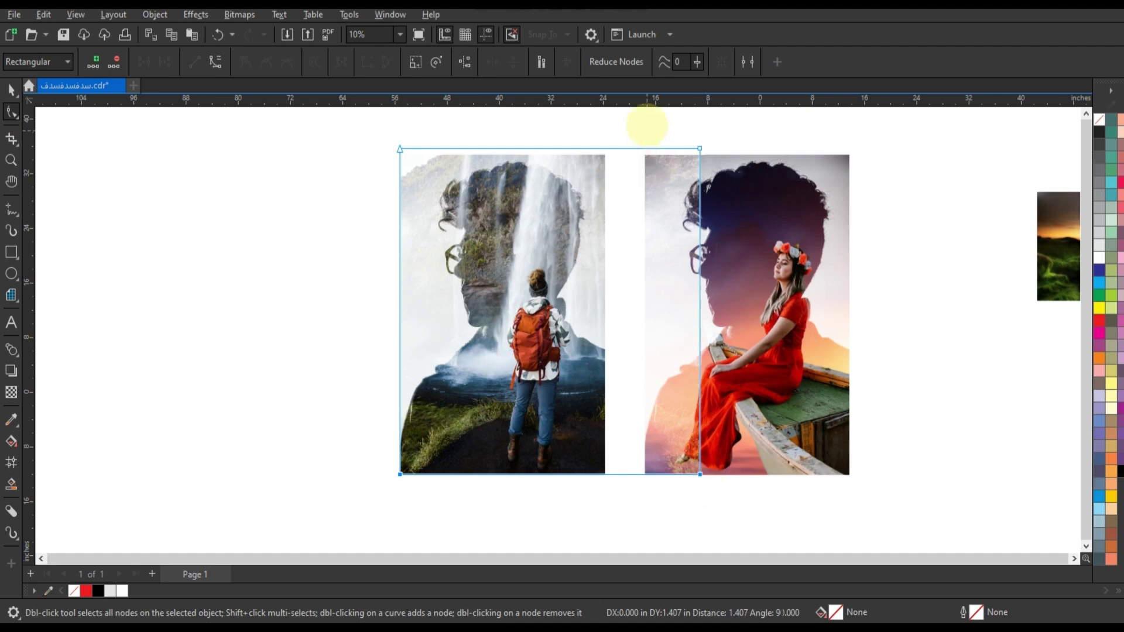
pyautogui.moveTo(650, 123); pyautogui.dragTo(605, 475)
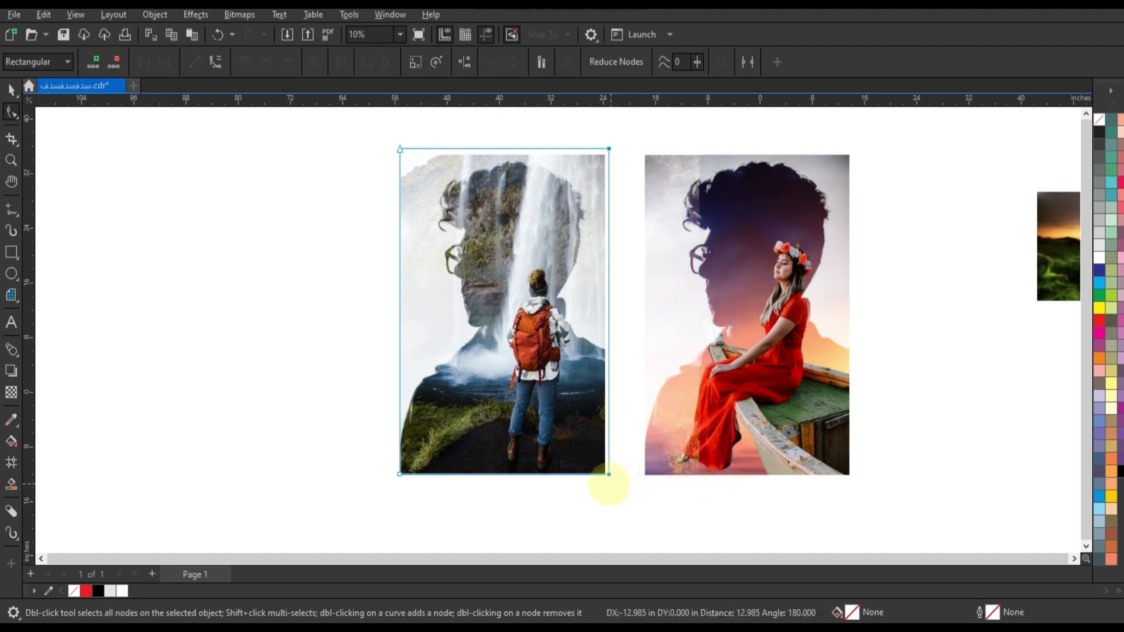
pyautogui.moveTo(380, 184); pyautogui.dragTo(400, 155)
pyautogui.click(11, 89)
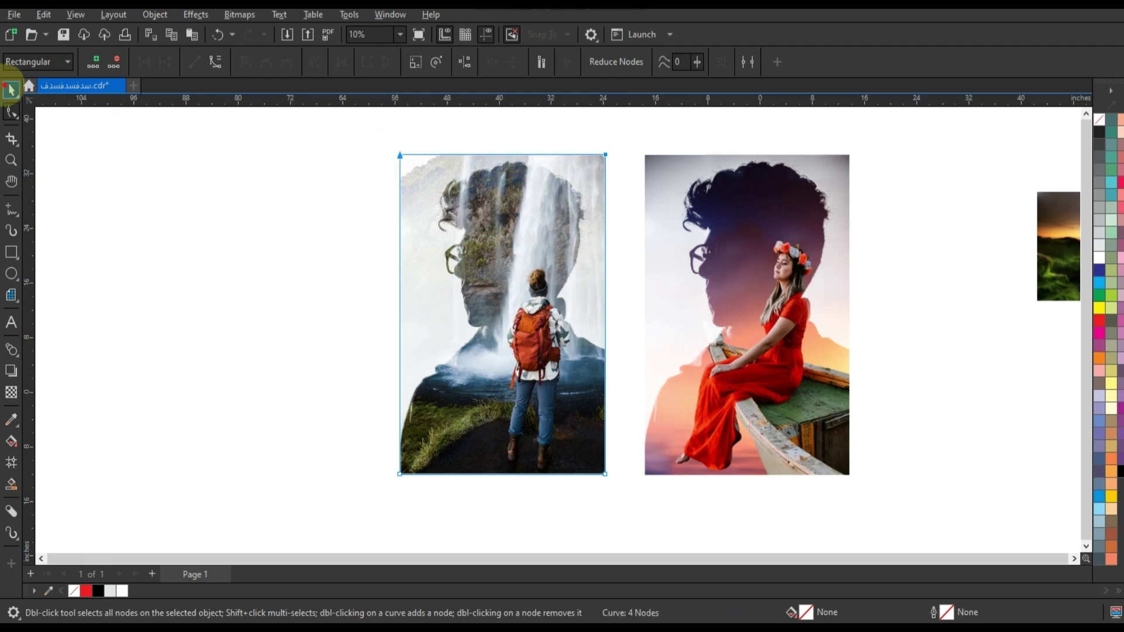
# Step: Duplicate the waterfall composite to its left and delete the waterfall photo from the copy, leaving only the silhouette portrait
pyautogui.click(233, 316)
pyautogui.scroll(-2, 281, 375)
pyautogui.moveTo(290, 193); pyautogui.dragTo(525, 493)
pyautogui.moveTo(456, 402); pyautogui.dragTo(275, 386)
pyautogui.rightClick(275, 386)
pyautogui.press('Delete')
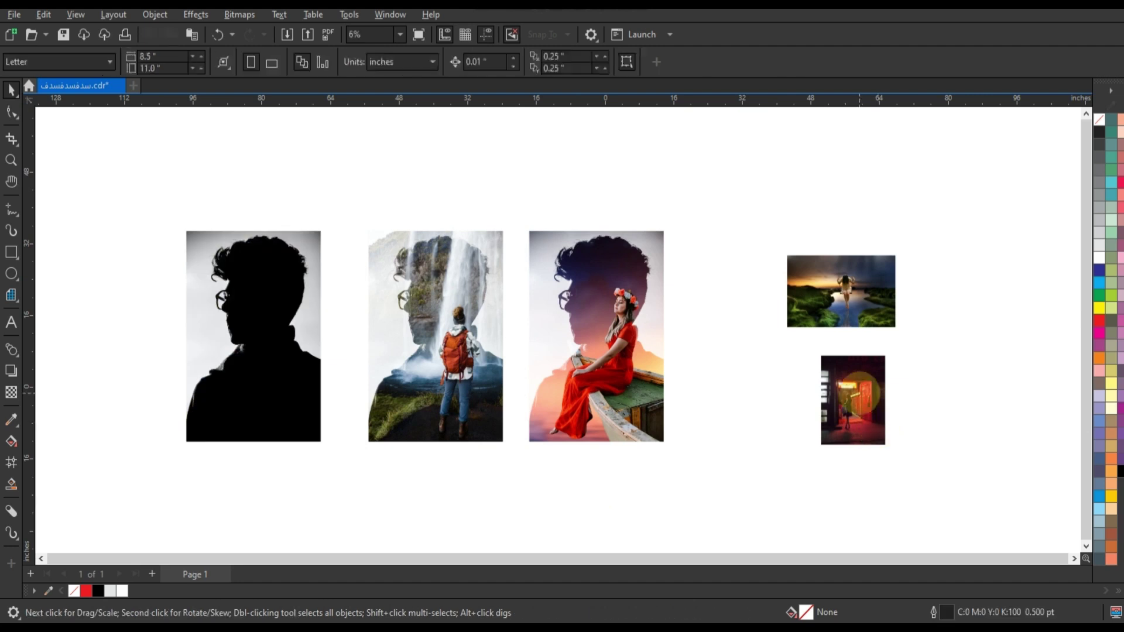
# Step: Place the red corridor photo over the face of the copied silhouette and set its transparency merge mode to Screen
pyautogui.click(858, 386)
pyautogui.moveTo(853, 389); pyautogui.dragTo(273, 307)
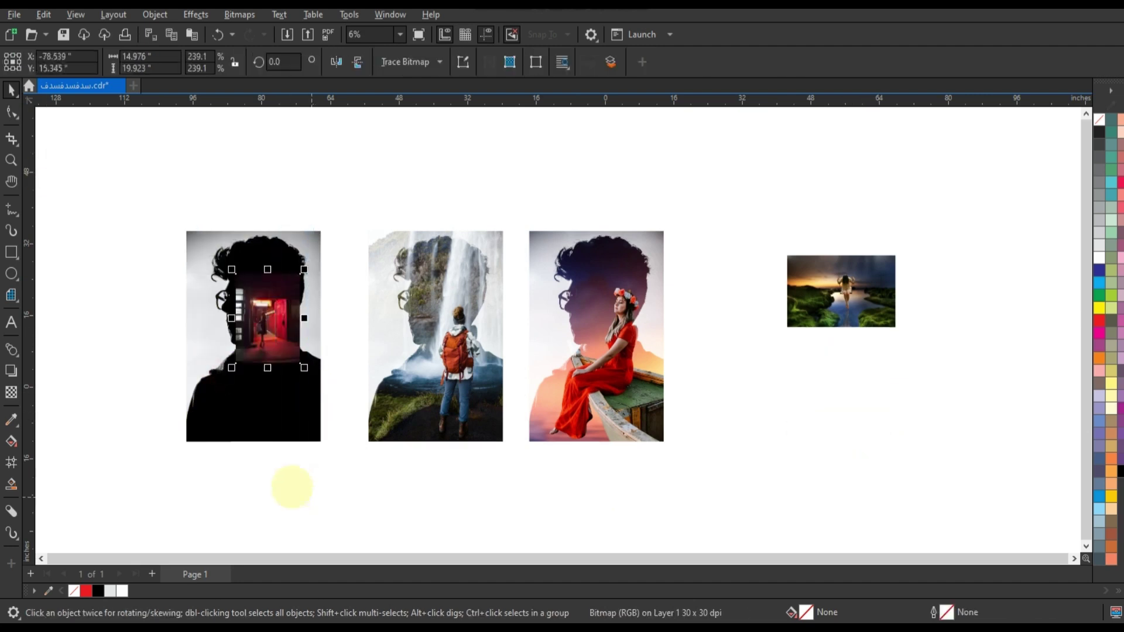
pyautogui.hotkey('shift', 'F2')
pyautogui.scroll(-3, 116, 276)
pyautogui.click(12, 393)
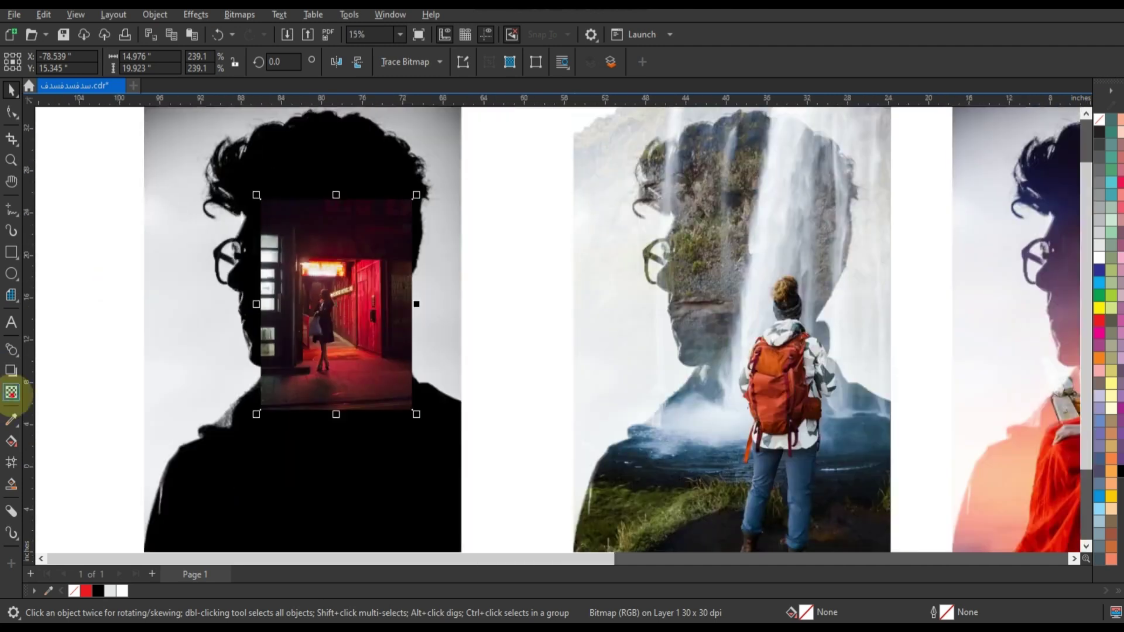
pyautogui.click(178, 61)
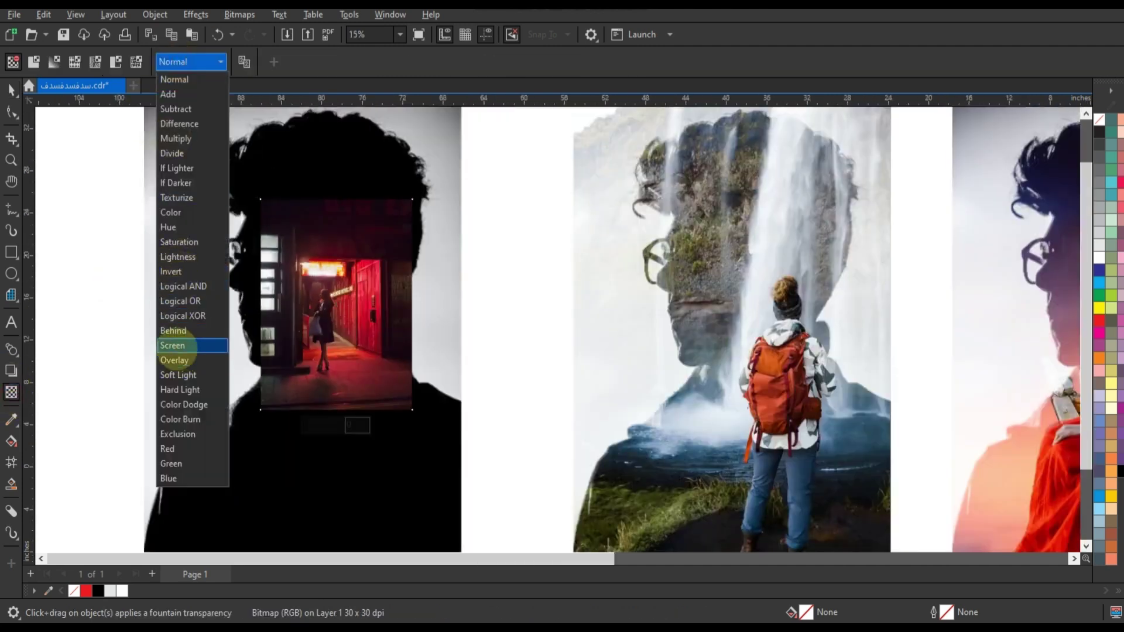
pyautogui.click(417, 321)
pyautogui.scroll(-2, 416, 321)
# Step: Enlarge the corridor photo and align it with the silhouette portrait's right and top edges
pyautogui.click(11, 89)
pyautogui.click(415, 226)
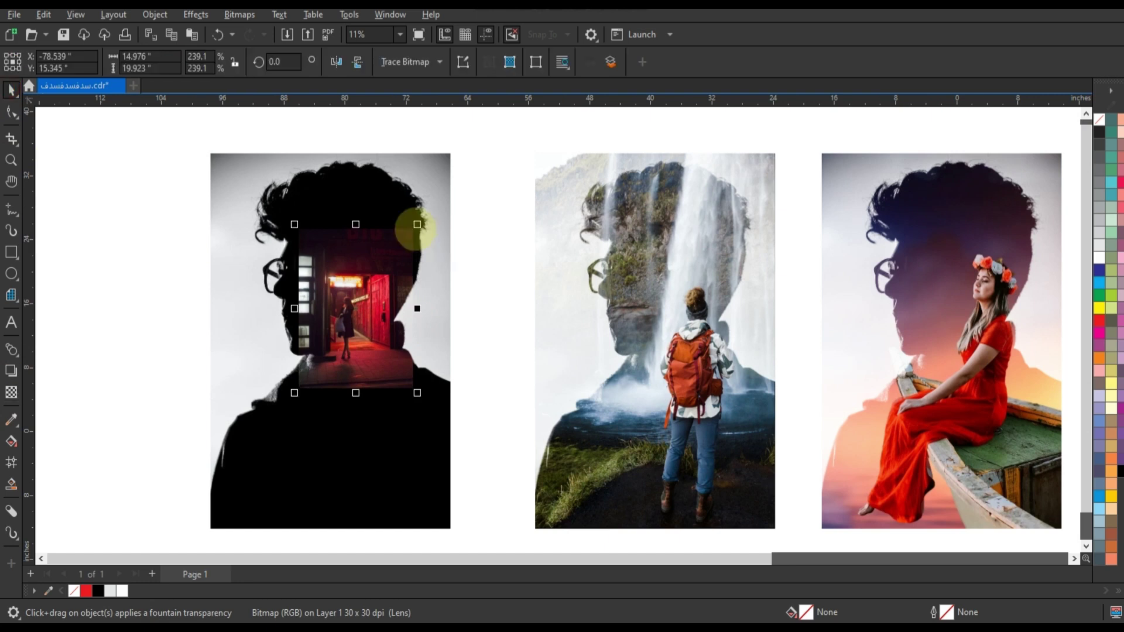
pyautogui.moveTo(460, 173); pyautogui.dragTo(465, 164)
pyautogui.keyDown('shift'); pyautogui.click(381, 490); pyautogui.keyUp('shift')
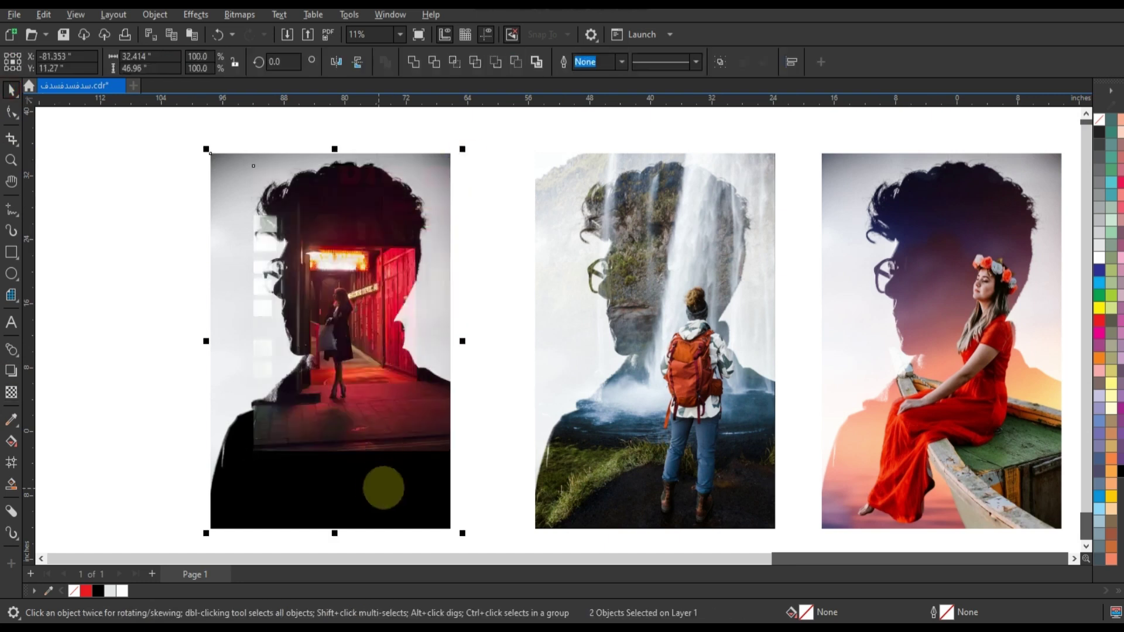
pyautogui.press('r')
pyautogui.press('t')
# Step: Enlarge the corridor photo further to about 35.2 by 46.8 inches so it covers the whole silhouette portrait
pyautogui.click(322, 371)
pyautogui.moveTo(239, 446); pyautogui.dragTo(203, 519)
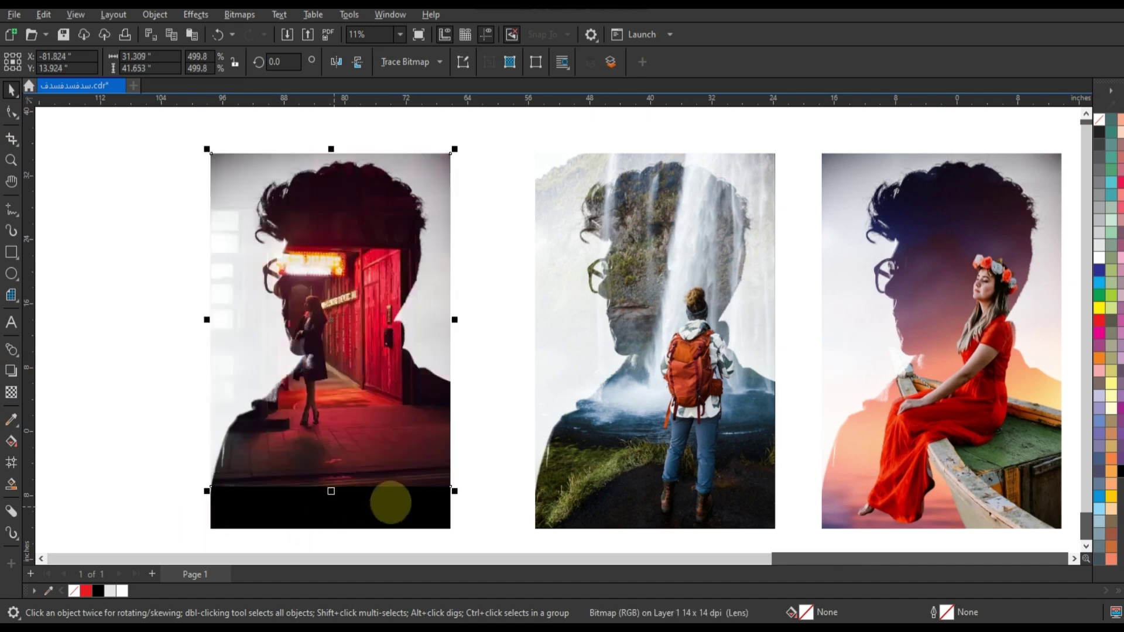
pyautogui.moveTo(455, 490); pyautogui.dragTo(484, 532)
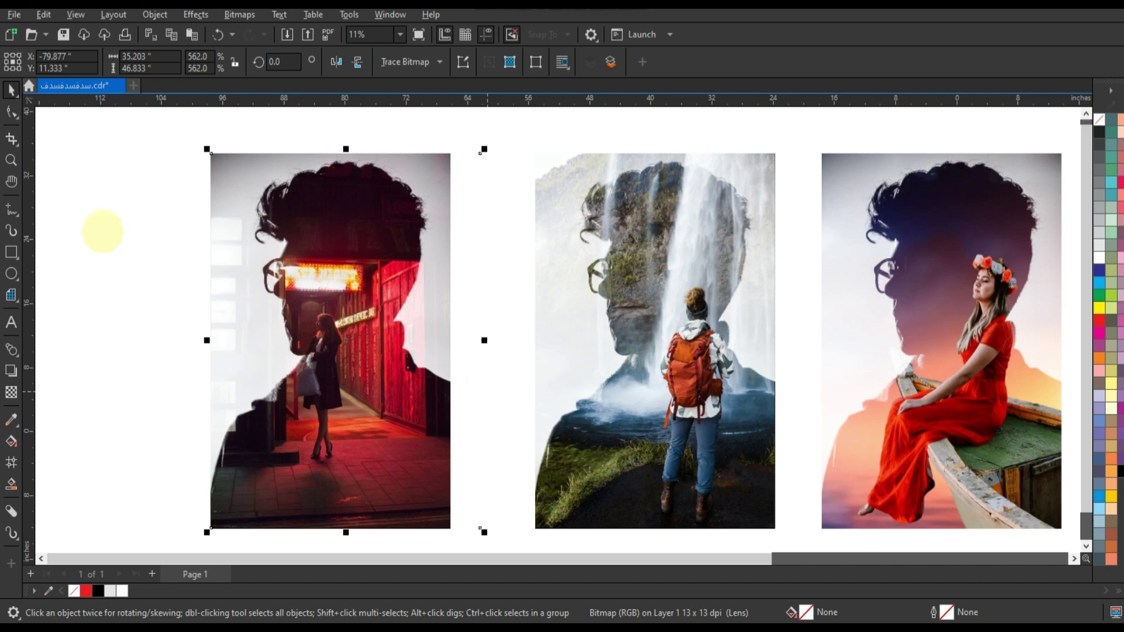
# Step: Crop the corridor photo's overhanging right side with the Shape tool to the portrait's edge, about 31.6 inches wide
pyautogui.click(13, 117)
pyautogui.moveTo(471, 144); pyautogui.dragTo(511, 522)
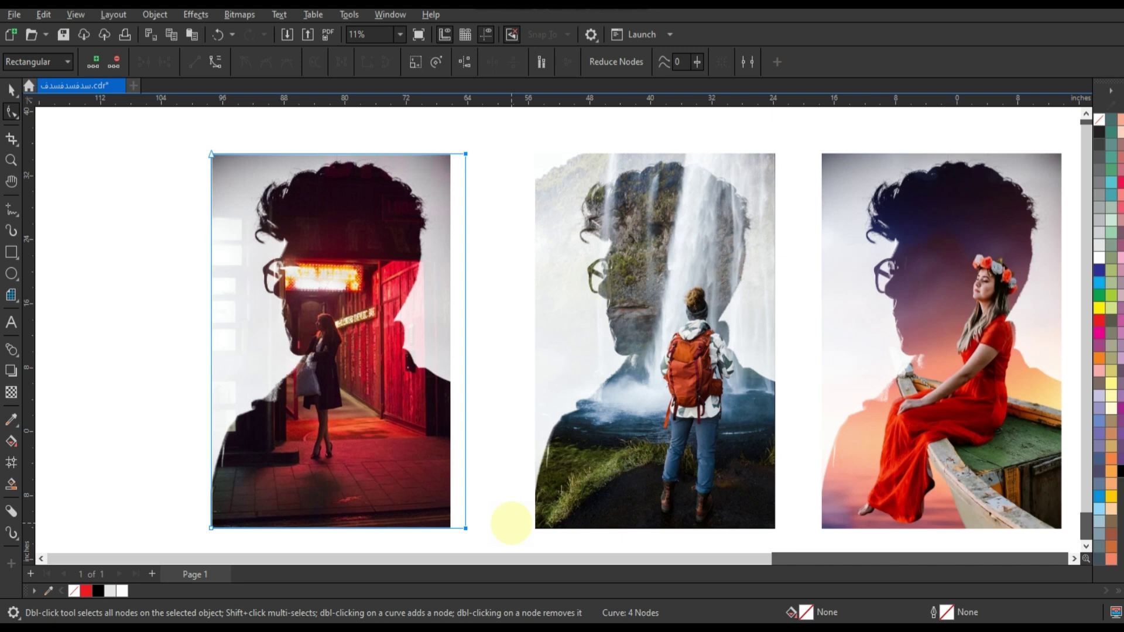
pyautogui.moveTo(511, 523); pyautogui.dragTo(511, 523)
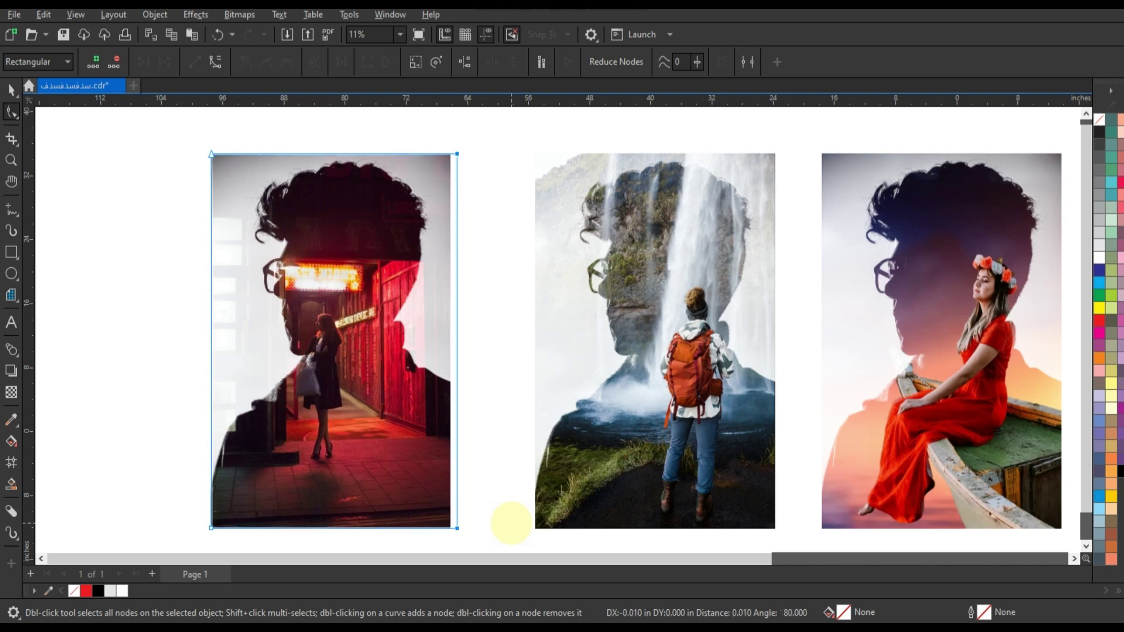
pyautogui.press('Left')
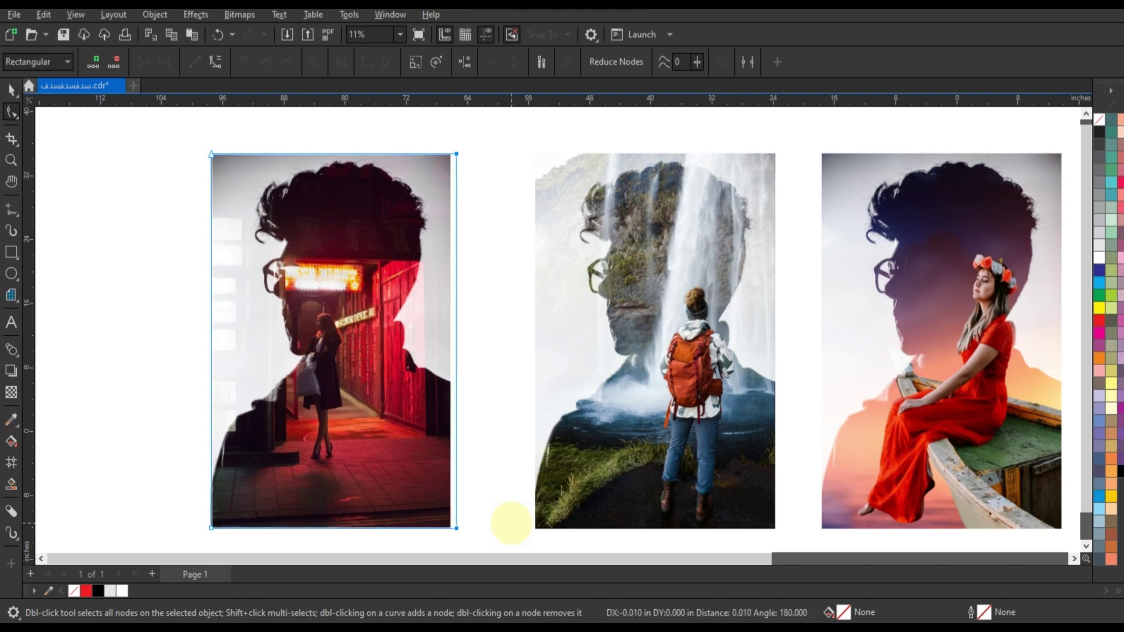
pyautogui.press('Left')
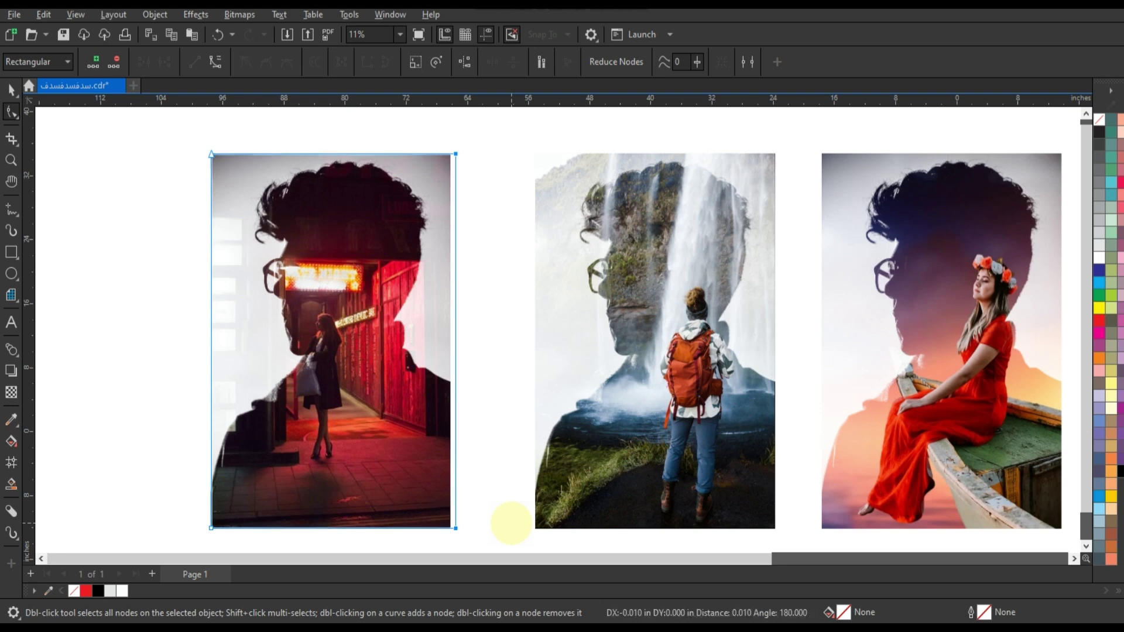
pyautogui.press('Left')
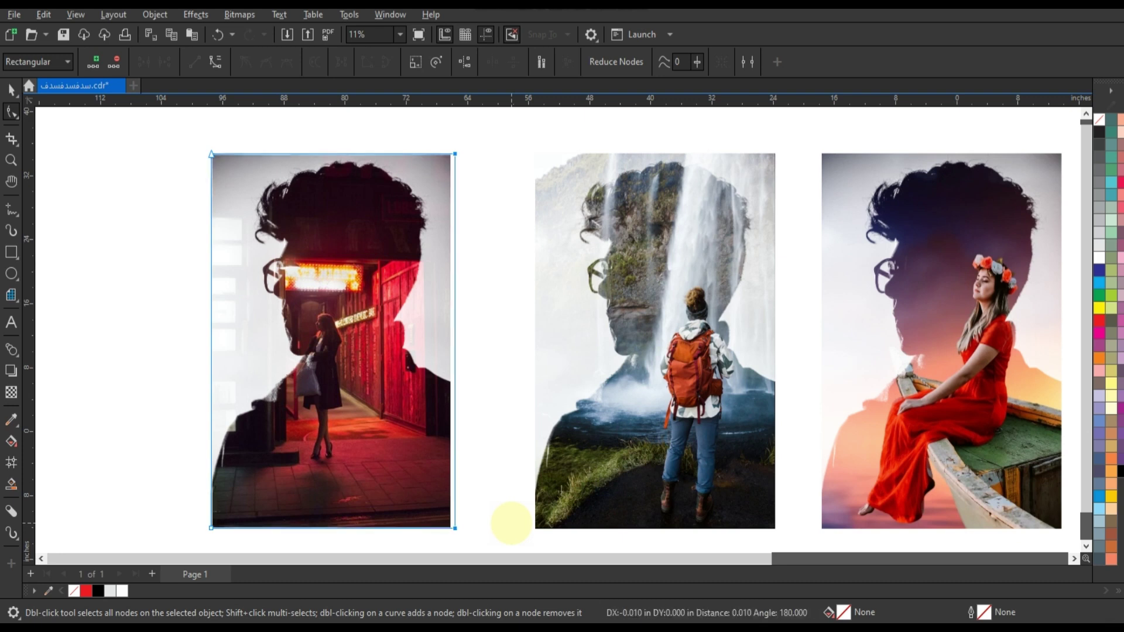
pyautogui.press('Left')
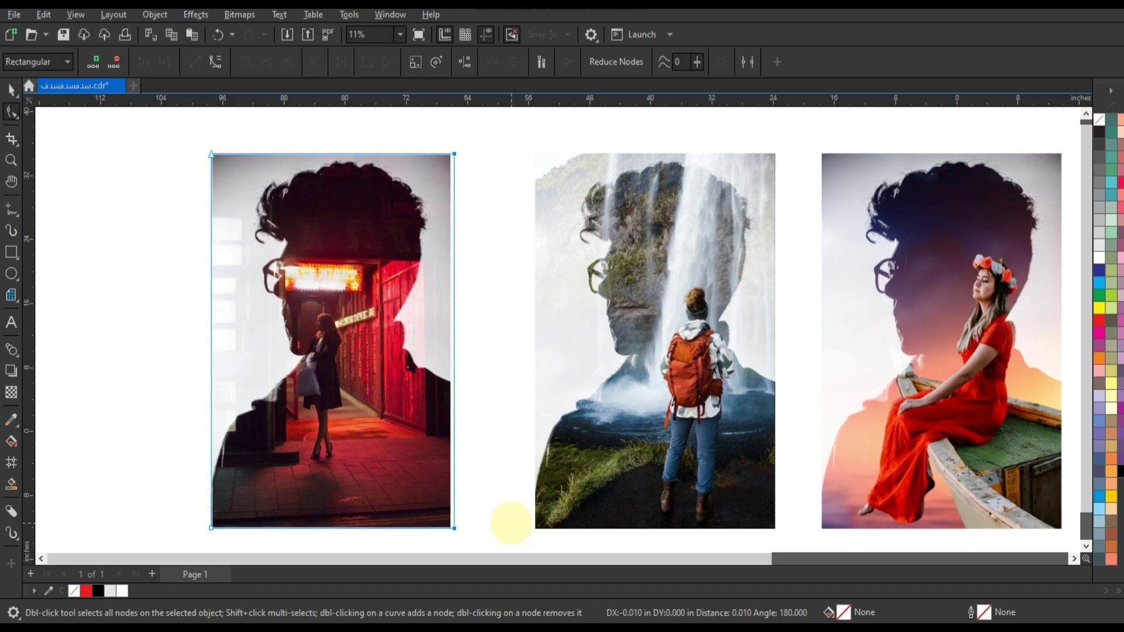
pyautogui.press('Left')
pyautogui.press('Left')
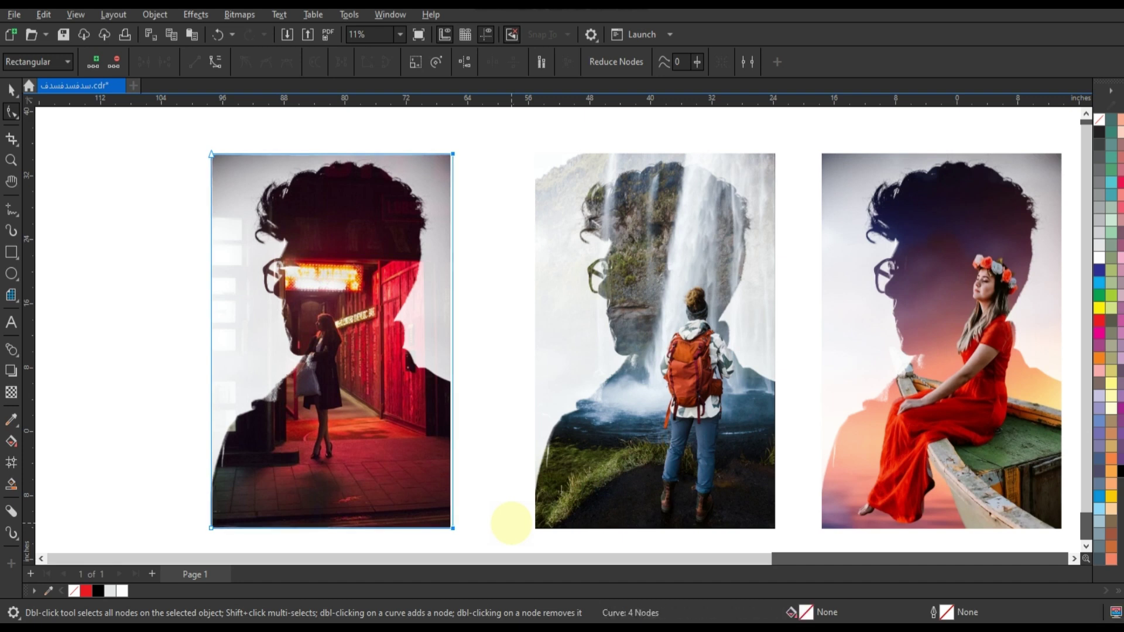
pyautogui.click(11, 89)
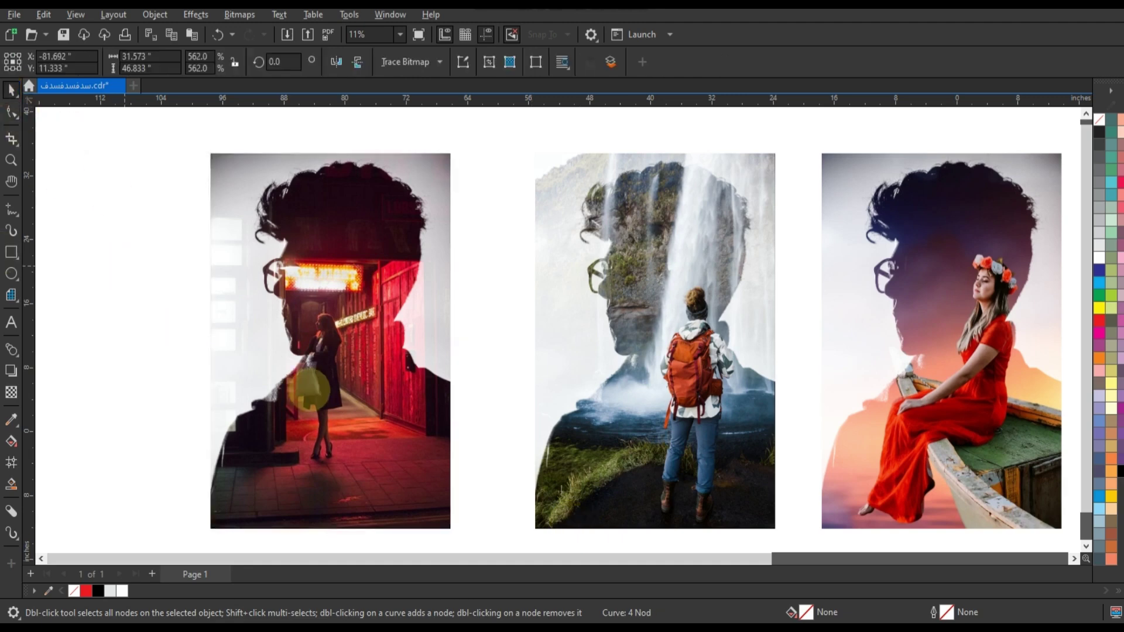
# Step: Review the three finished double-exposure composites side by side in a full-screen preview
pyautogui.scroll(-2, 307, 384)
pyautogui.moveTo(208, 267); pyautogui.dragTo(720, 476)
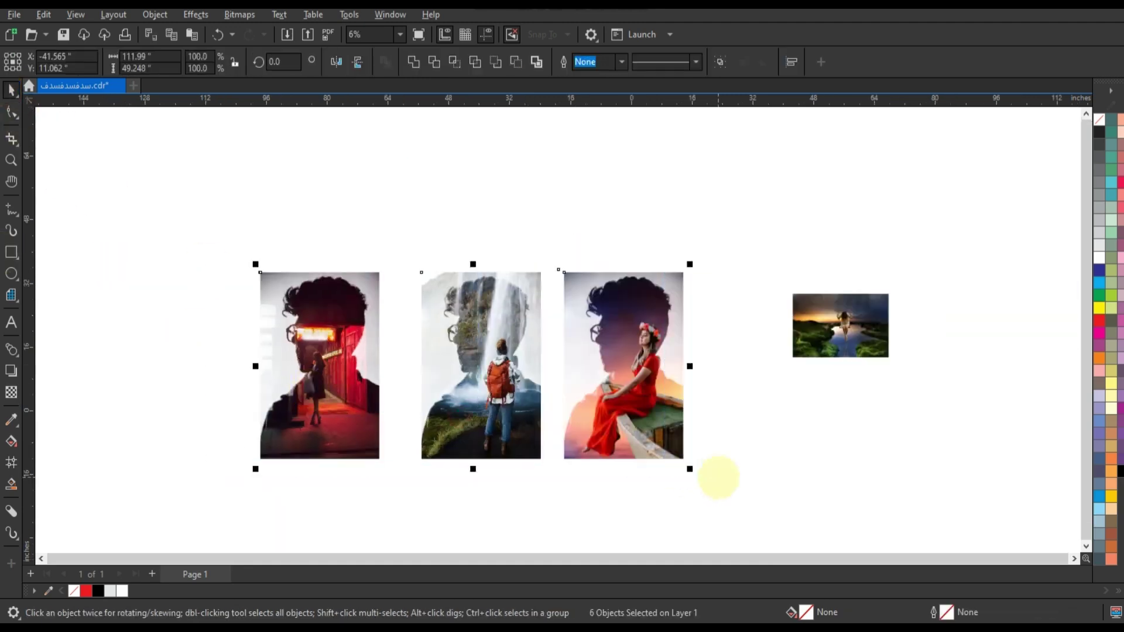
pyautogui.hotkey('shift', 'F2')
pyautogui.click(722, 445)
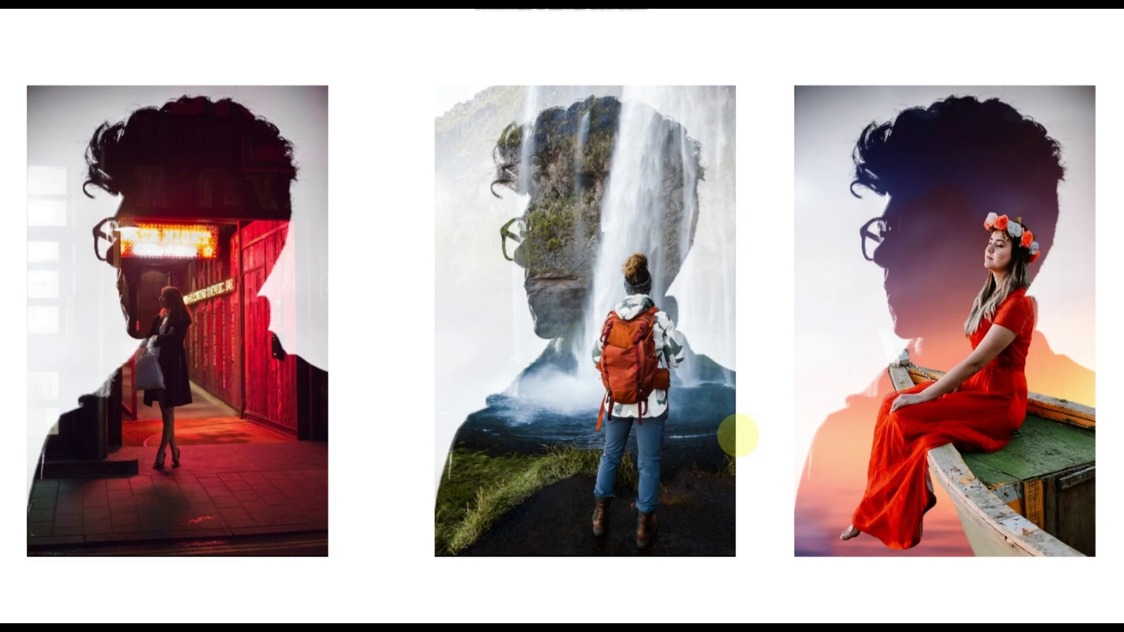